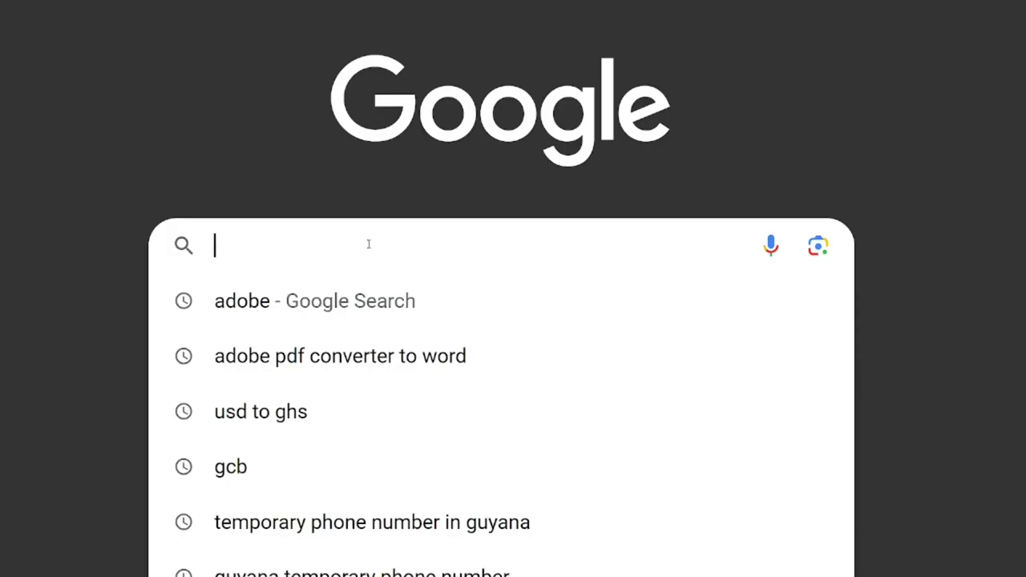
# Step: Search Google for gcb and open the Home - GCB Bank PLC result
pyautogui.write('gcb')
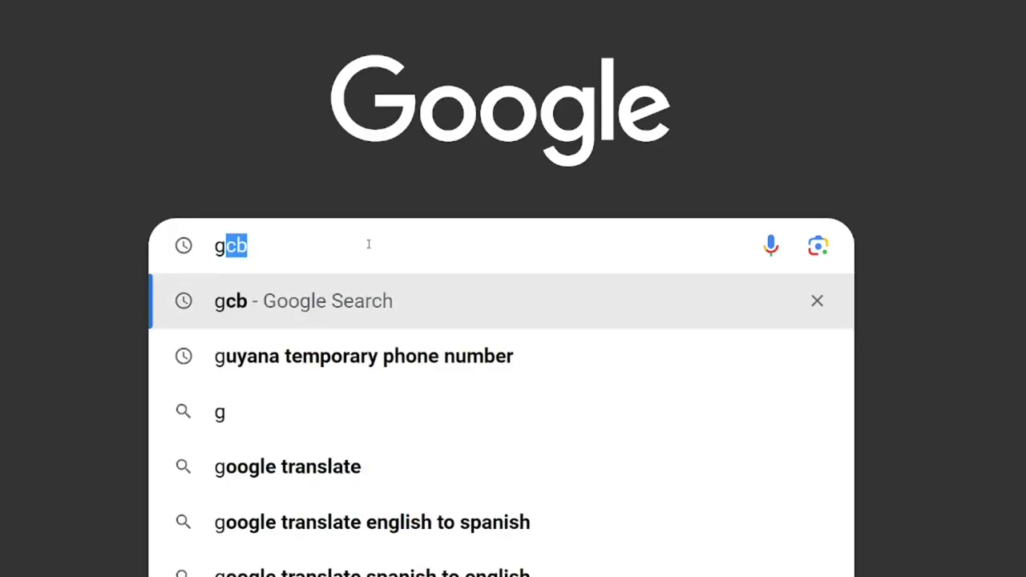
pyautogui.press('Return')
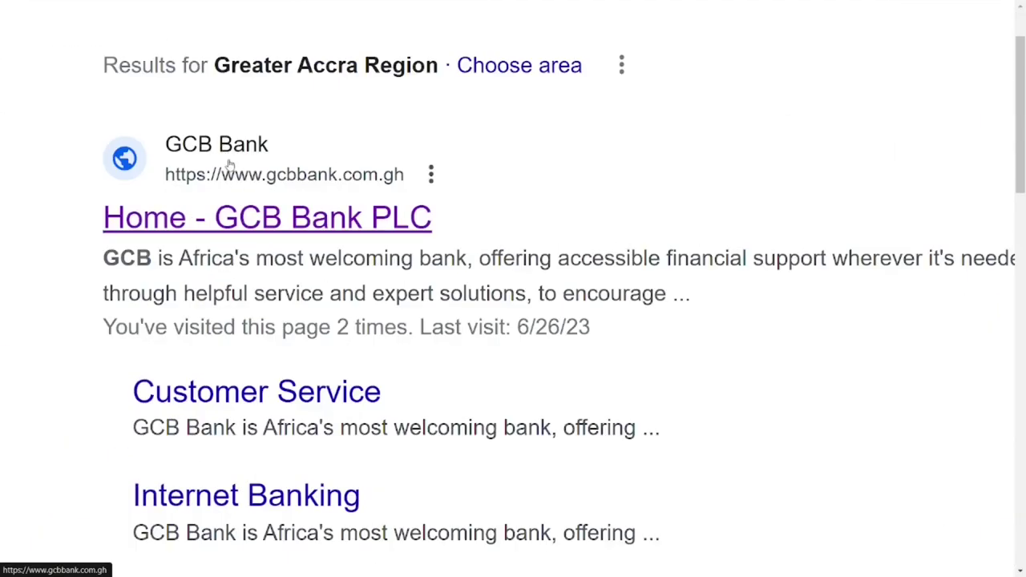
pyautogui.click(229, 164)
pyautogui.moveTo(282, 64)
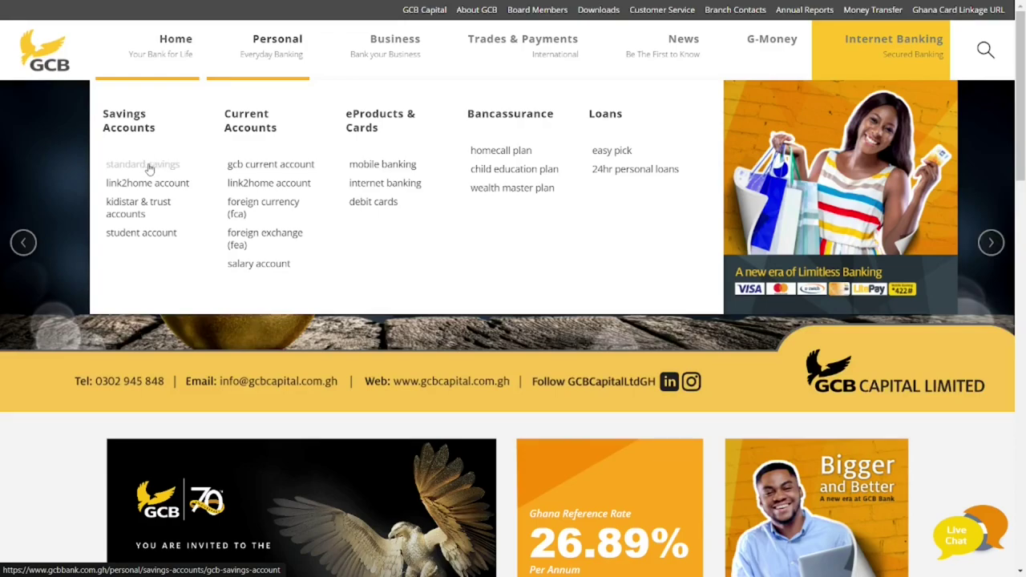
# Step: Review the standard savings account page, then follow its Apply now banner to the form downloads
pyautogui.click(145, 166)
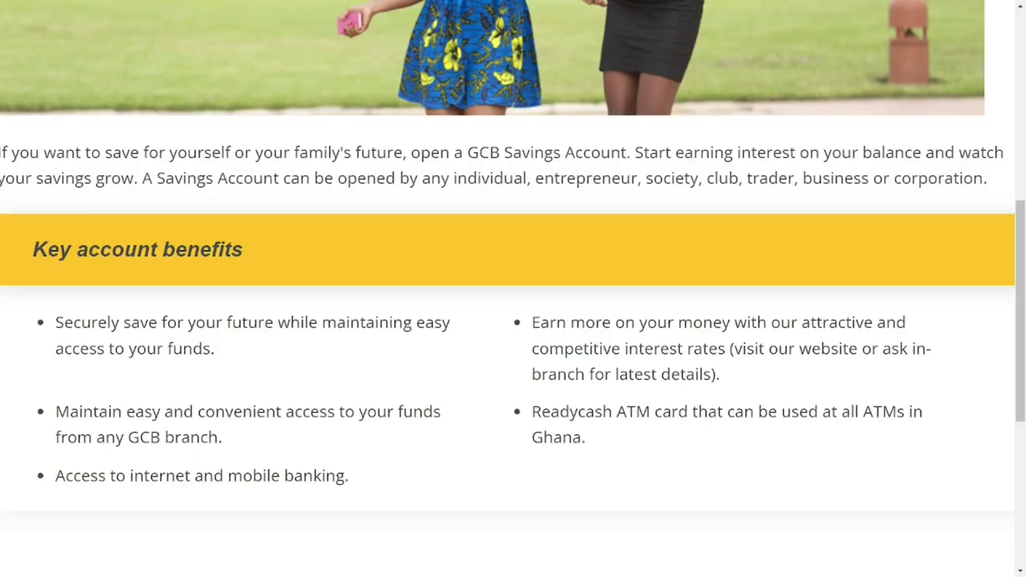
pyautogui.scroll(-5, 513, 288)
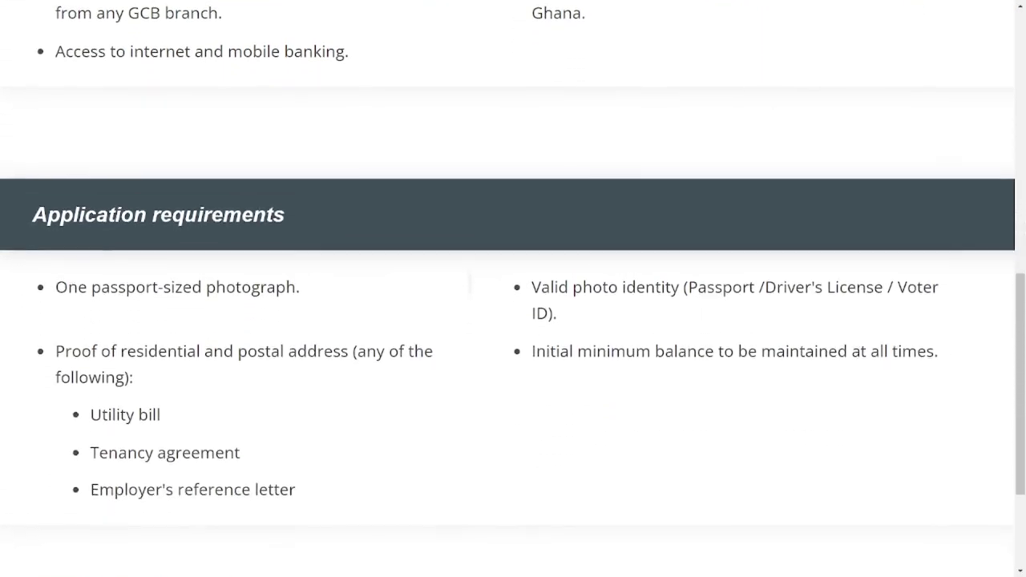
pyautogui.scroll(-1, 513, 288)
pyautogui.scroll(1, 513, 288)
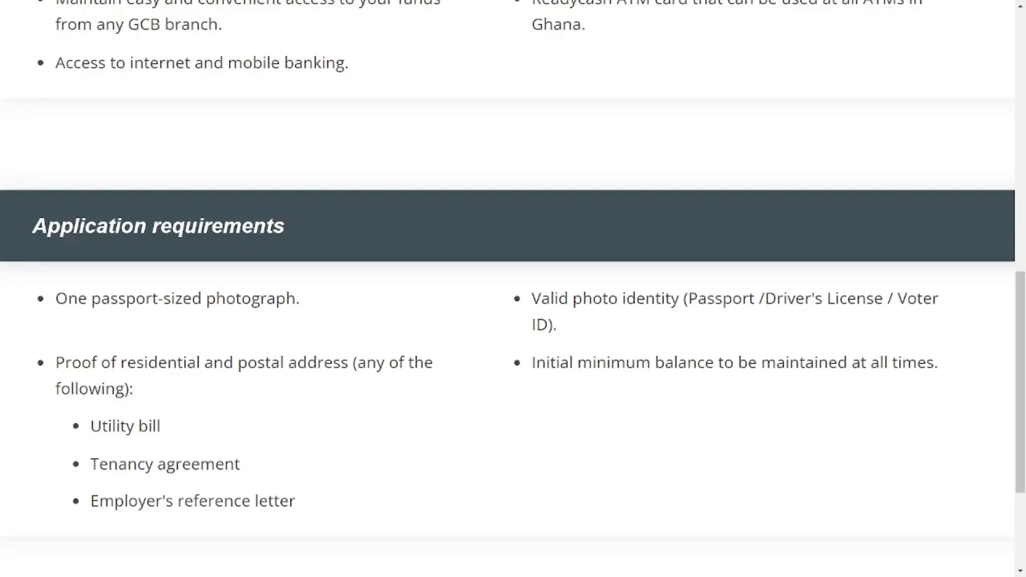
pyautogui.scroll(2, 512, 289)
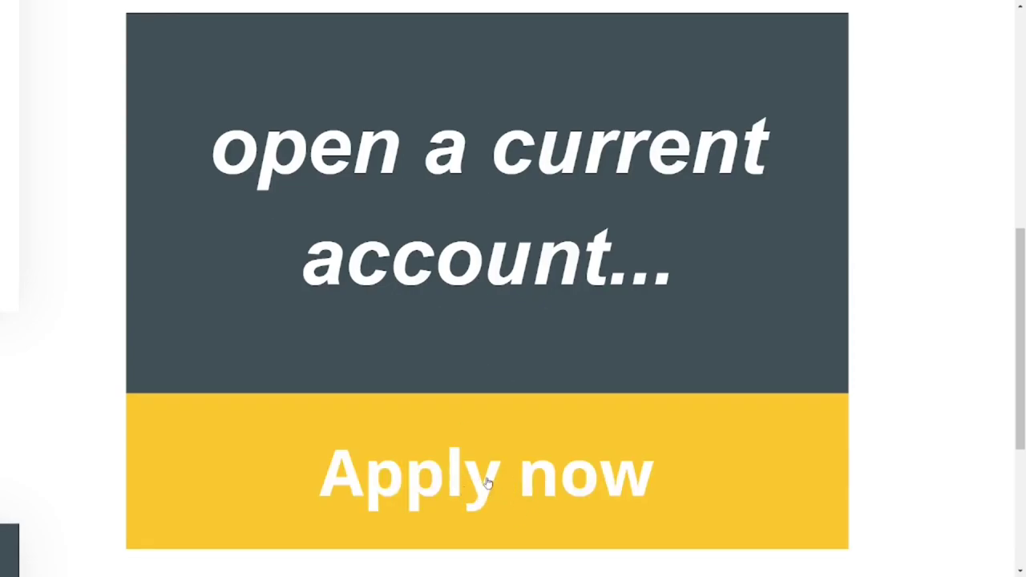
pyautogui.click(488, 481)
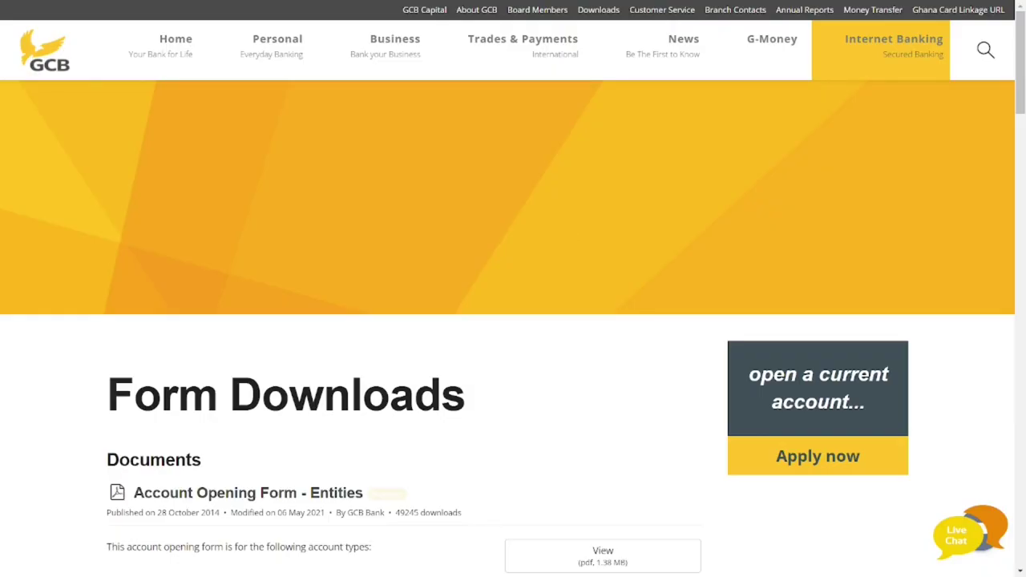
# Step: Browse the Form Downloads list and highlight the account types the Entities form covers
pyautogui.scroll(-3, 571, 237)
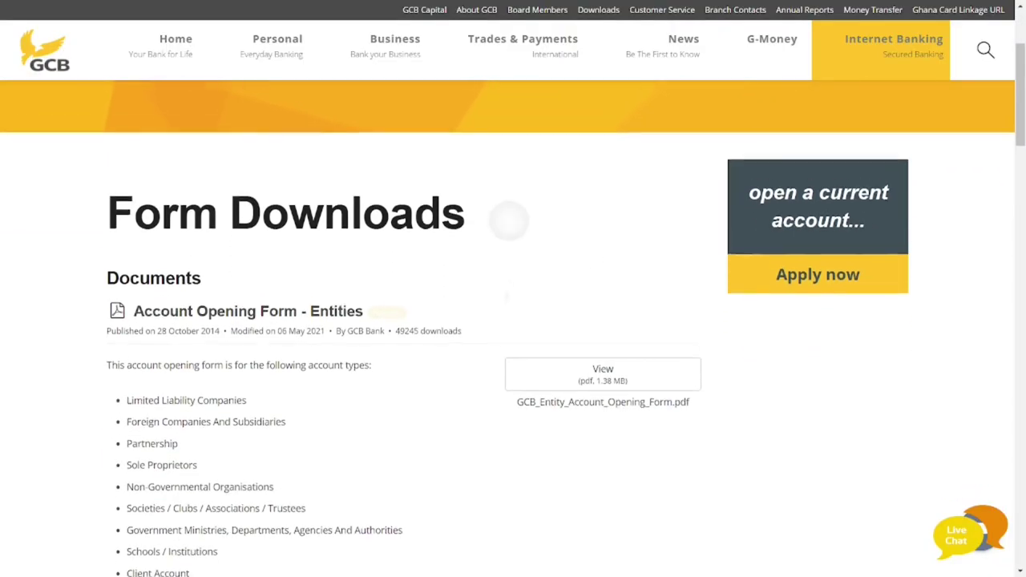
pyautogui.scroll(5, 317, 144)
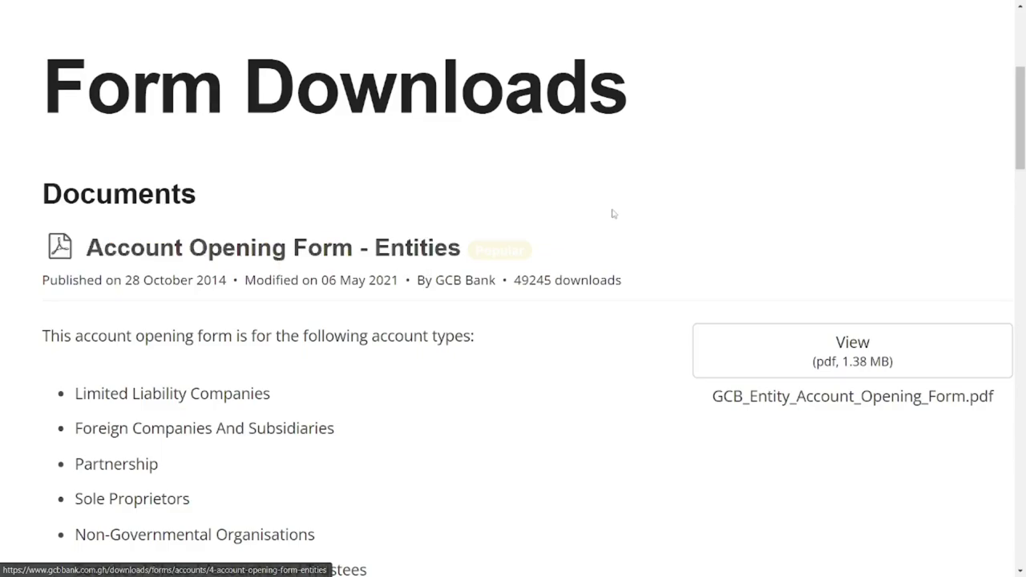
pyautogui.scroll(-3, 612, 213)
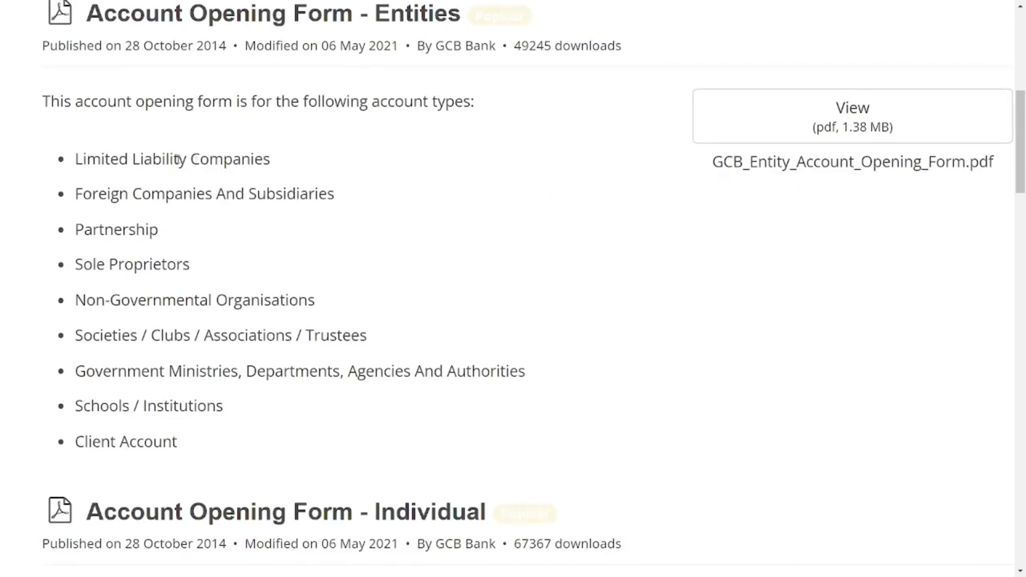
pyautogui.moveTo(75, 158); pyautogui.dragTo(270, 430)
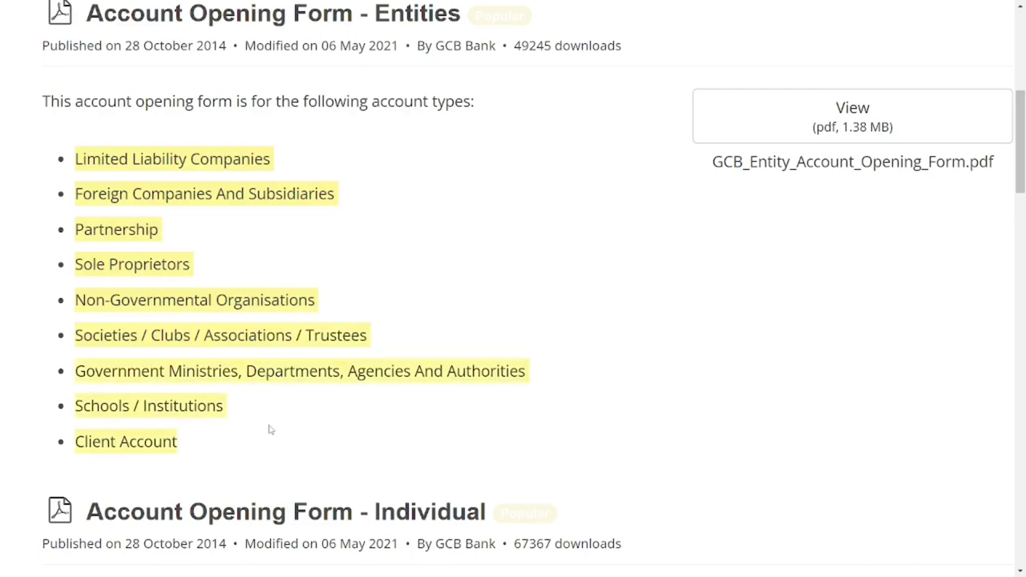
pyautogui.click(517, 255)
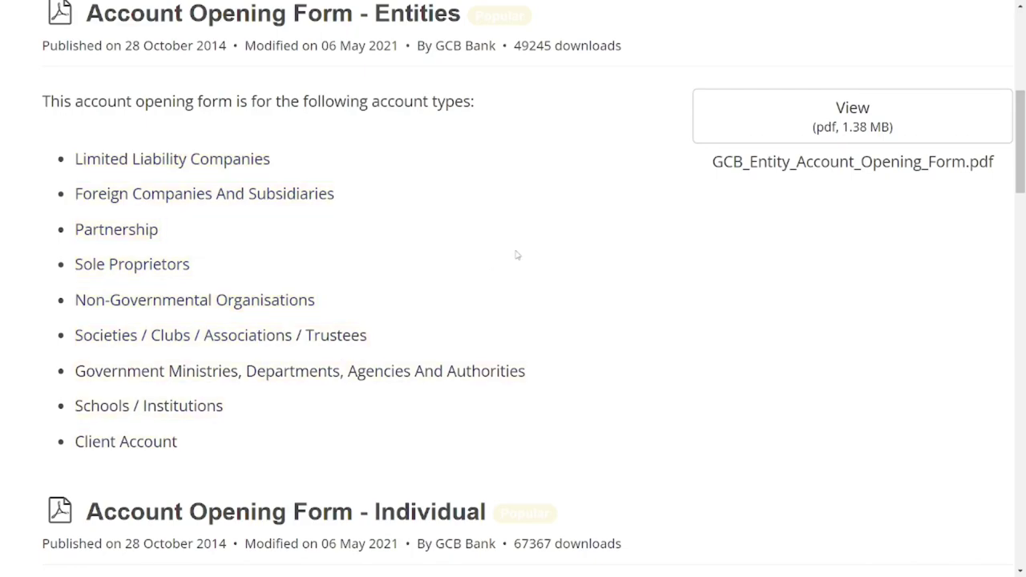
# Step: Highlight the Individual form's introductory sentence and the account types it covers
pyautogui.scroll(-6, 517, 255)
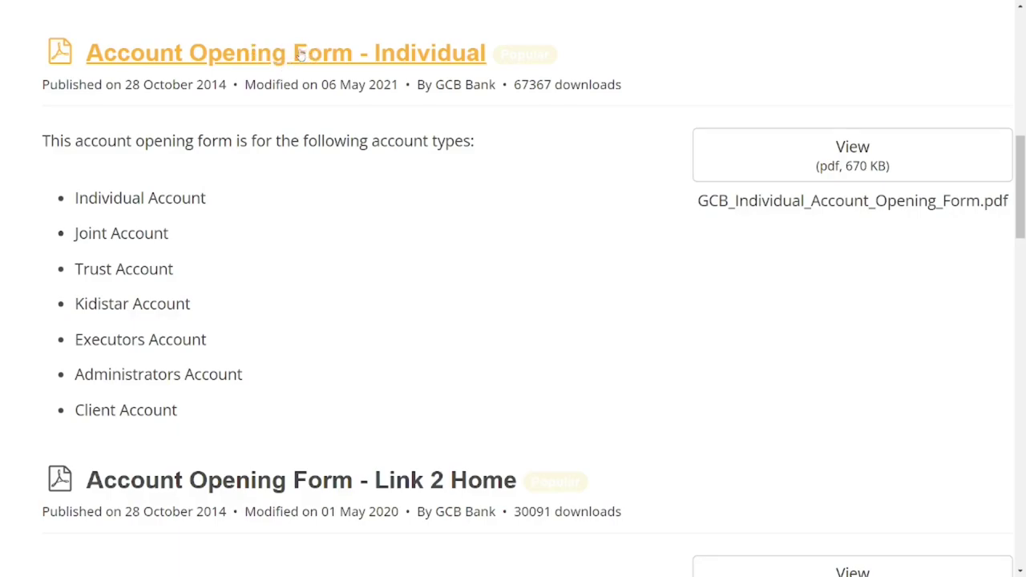
pyautogui.moveTo(42, 141); pyautogui.dragTo(479, 155)
pyautogui.moveTo(74, 192); pyautogui.dragTo(222, 406)
pyautogui.click(222, 407)
pyautogui.scroll(1, 222, 406)
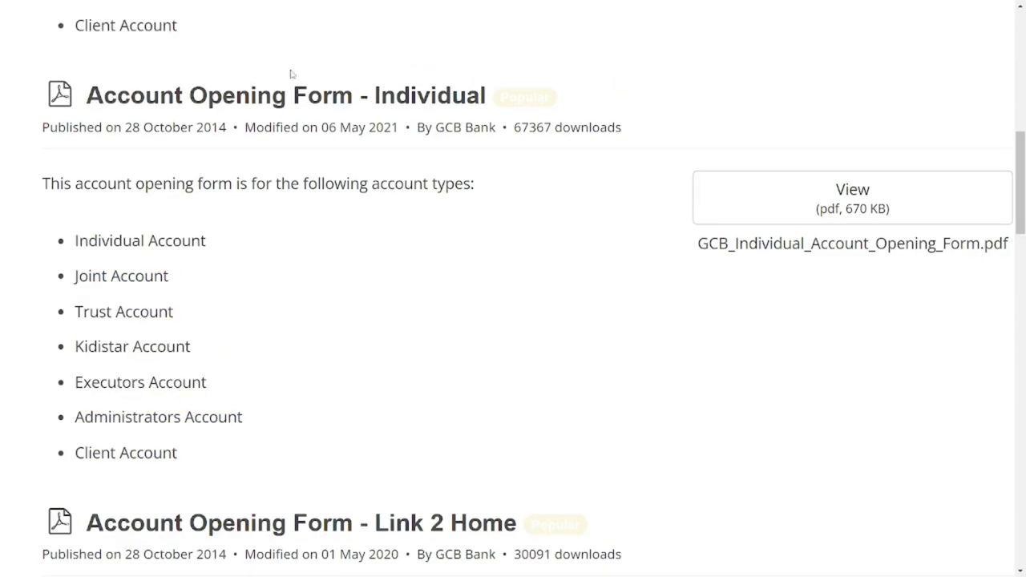
pyautogui.click(255, 100)
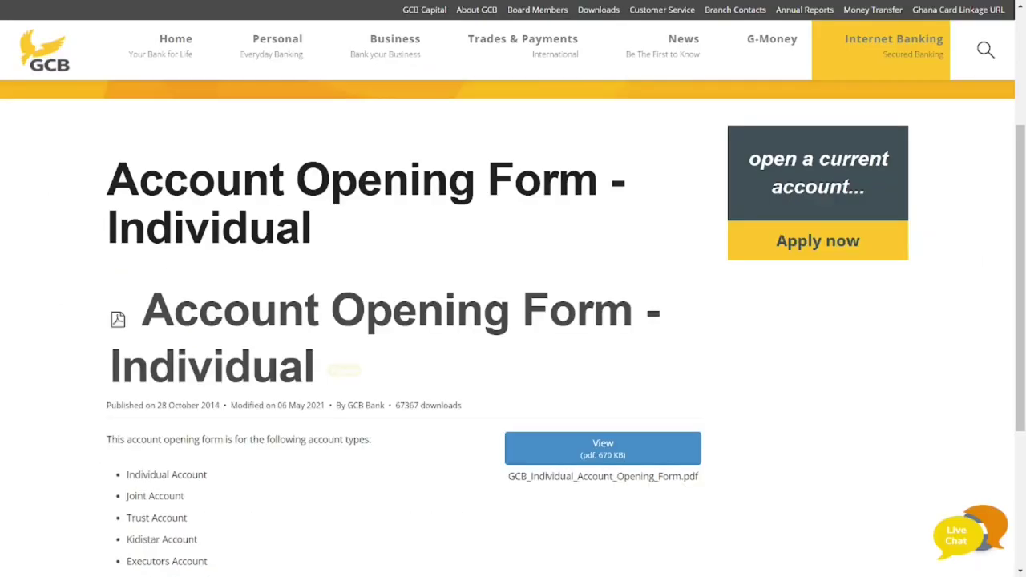
pyautogui.hotkey('ctrl', '+')
pyautogui.hotkey('ctrl', '+')
pyautogui.hotkey('ctrl', '+')
pyautogui.moveTo(54, 121); pyautogui.dragTo(909, 193)
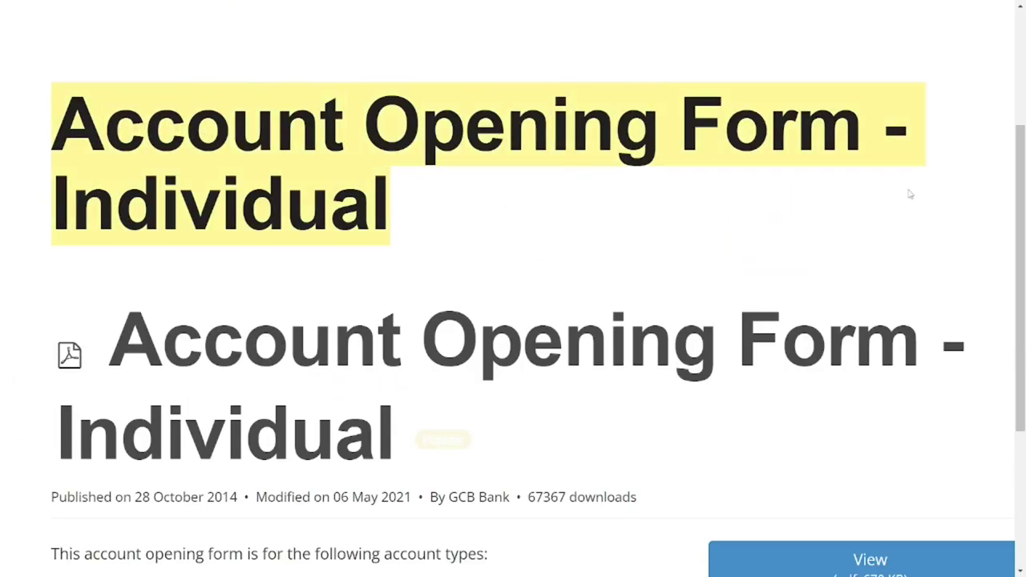
pyautogui.click(686, 221)
pyautogui.scroll(-3, 686, 221)
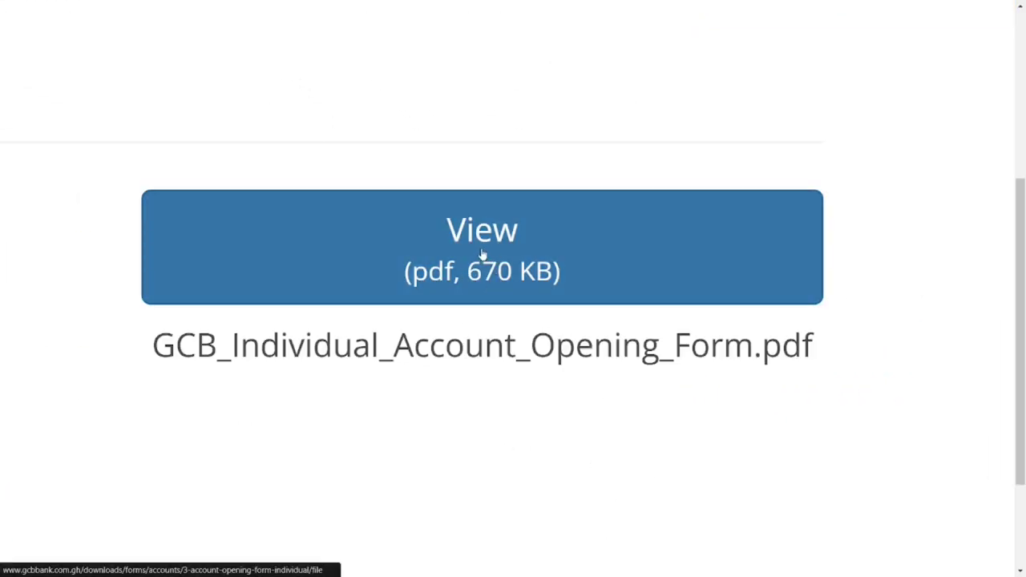
# Step: Open the Individual account opening form PDF (670 KB) and scroll to page 4
pyautogui.click(500, 267)
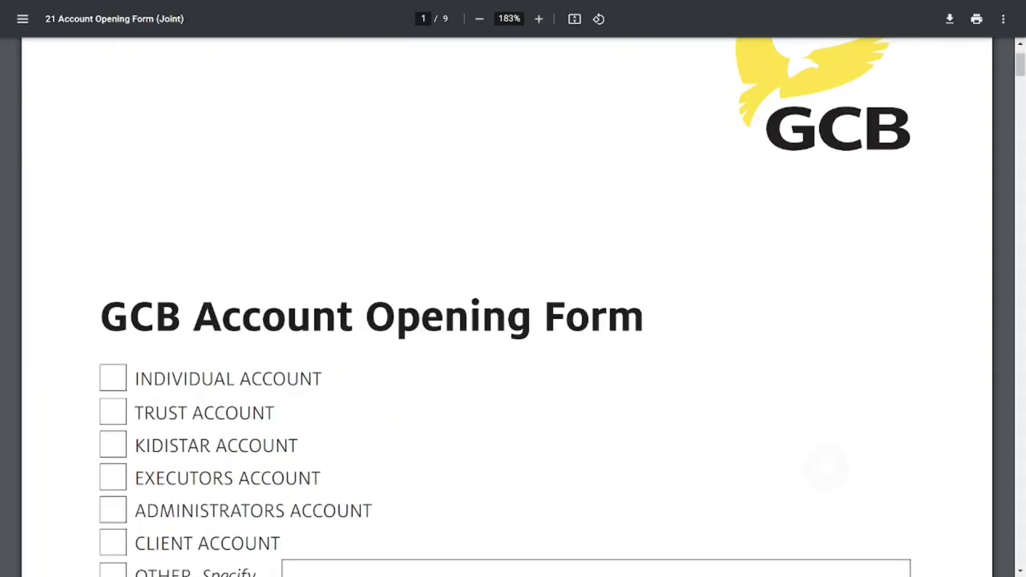
pyautogui.scroll(-6, 512, 307)
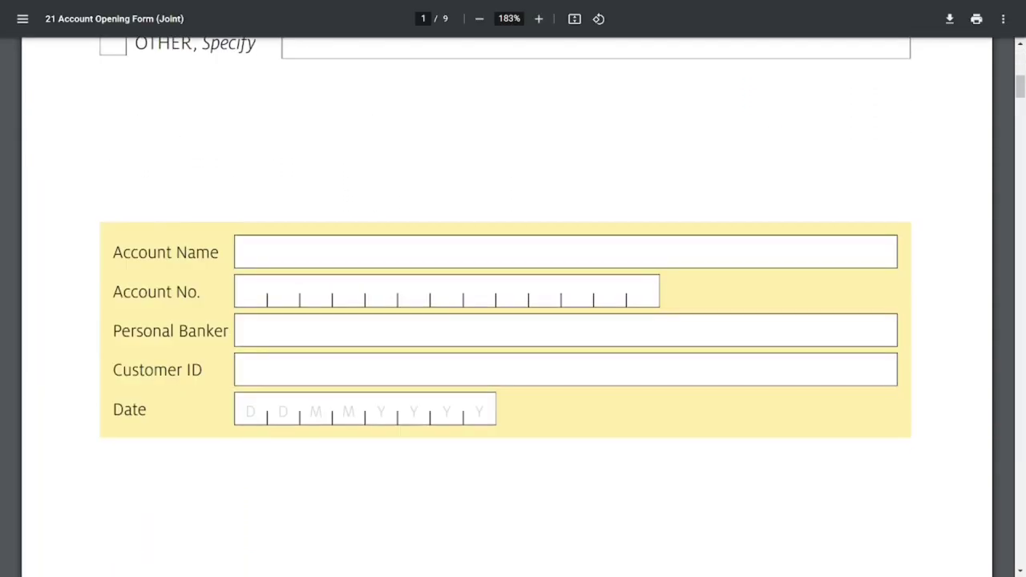
pyautogui.scroll(-20, 513, 306)
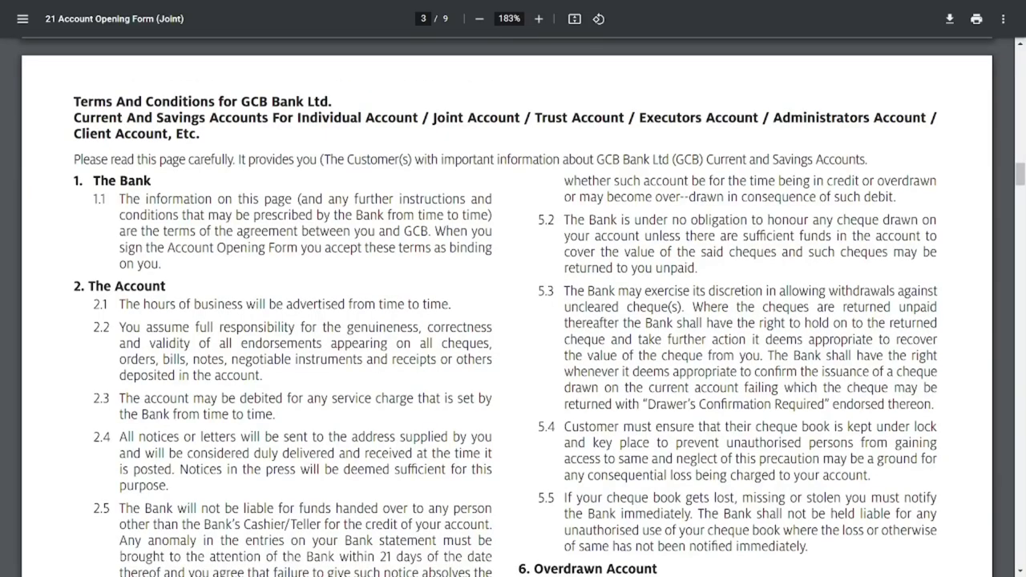
pyautogui.scroll(-17, 512, 307)
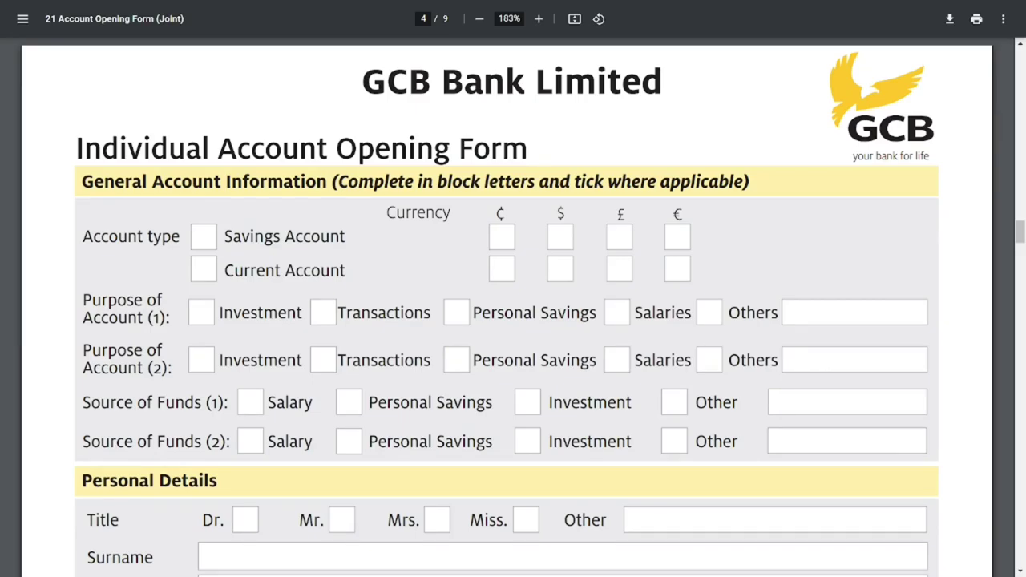
# Step: Scroll the form from page 4's identification section to the page 7 specimen signature table
pyautogui.scroll(-4, 513, 307)
pyautogui.scroll(-1, 513, 307)
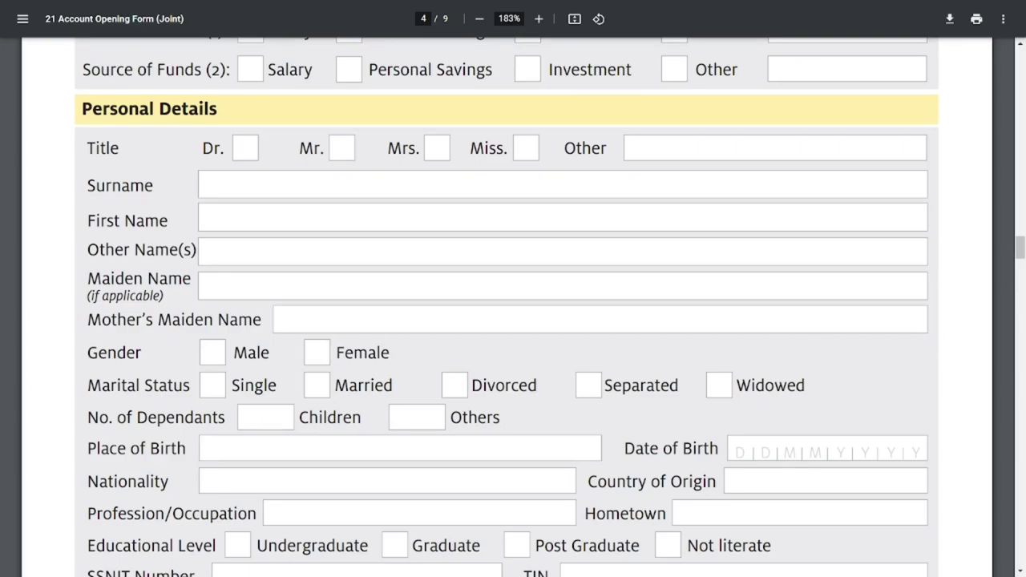
pyautogui.scroll(-3, 512, 307)
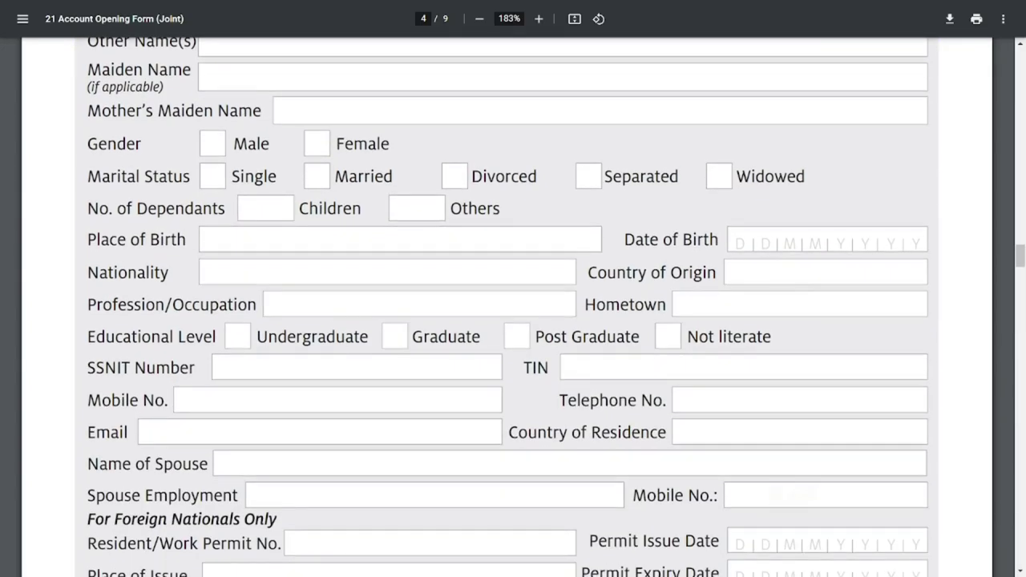
pyautogui.scroll(-3, 513, 307)
pyautogui.scroll(-4, 513, 306)
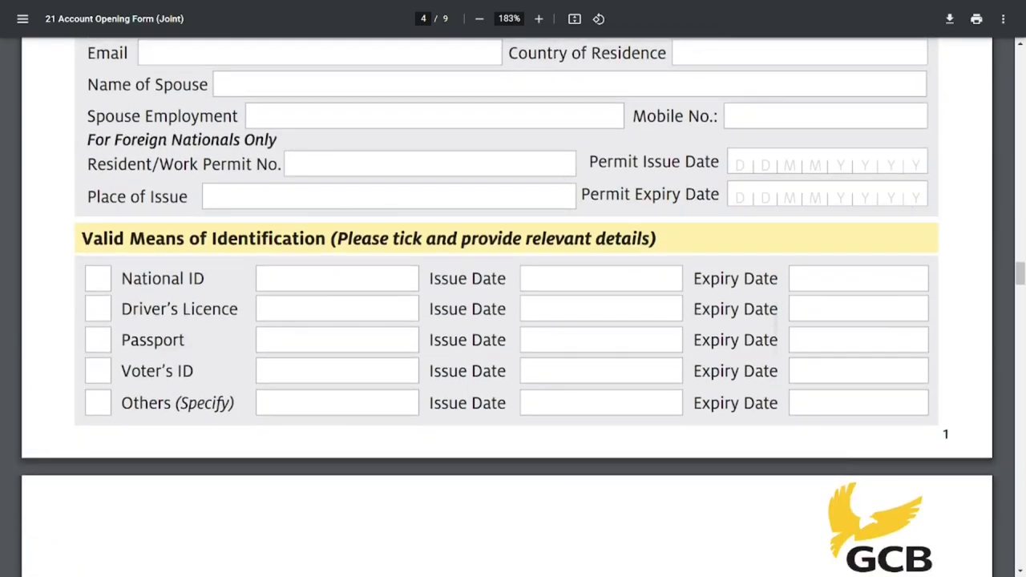
pyautogui.scroll(-5, 513, 307)
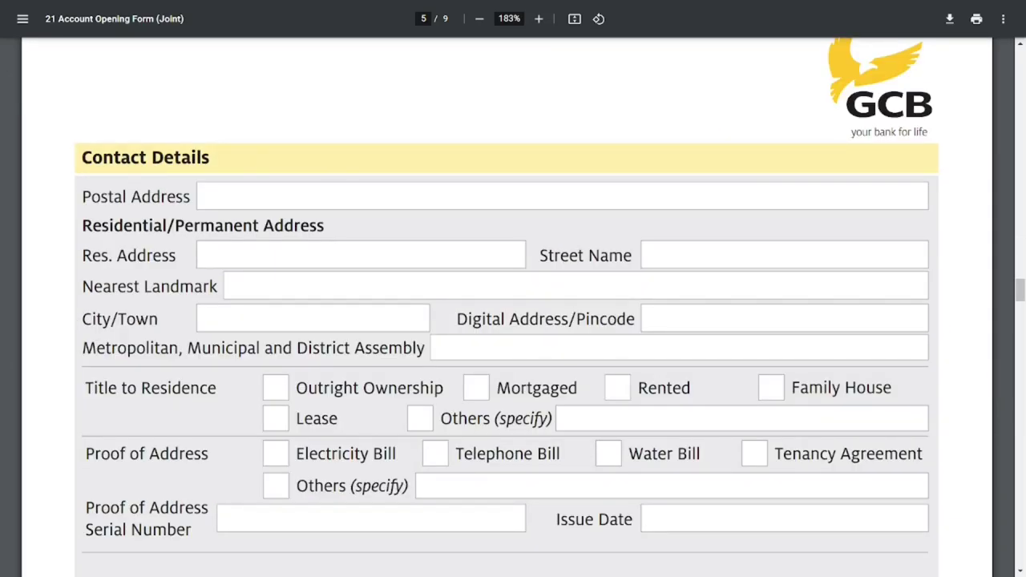
pyautogui.scroll(-5, 512, 306)
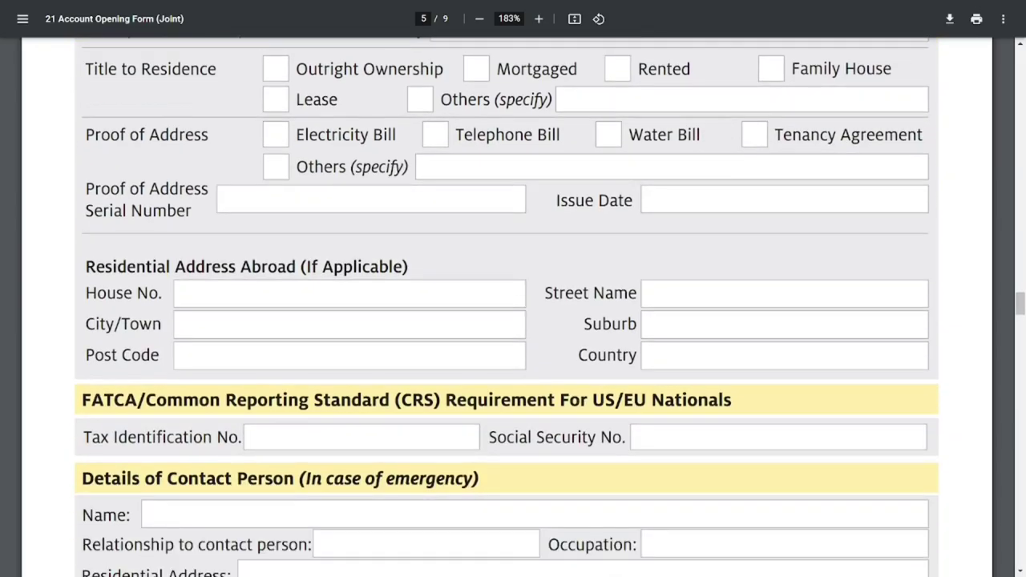
pyautogui.scroll(-6, 513, 306)
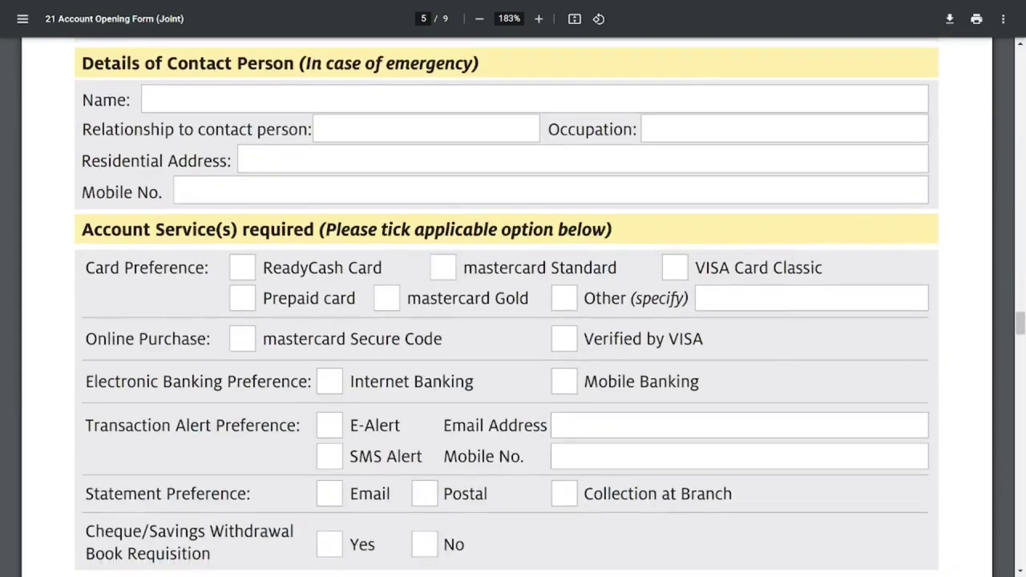
pyautogui.scroll(-1, 475, 317)
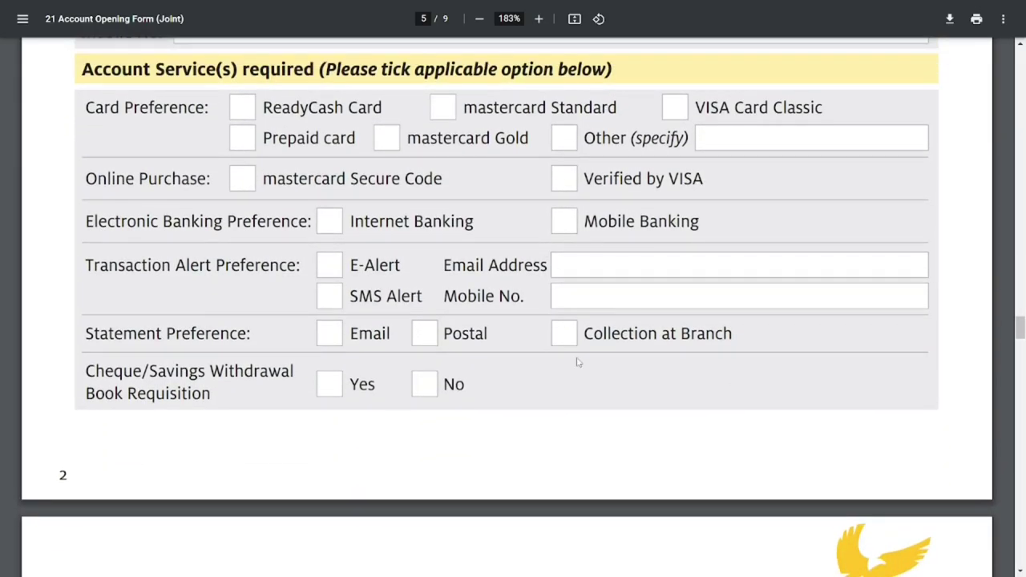
pyautogui.scroll(-7, 577, 363)
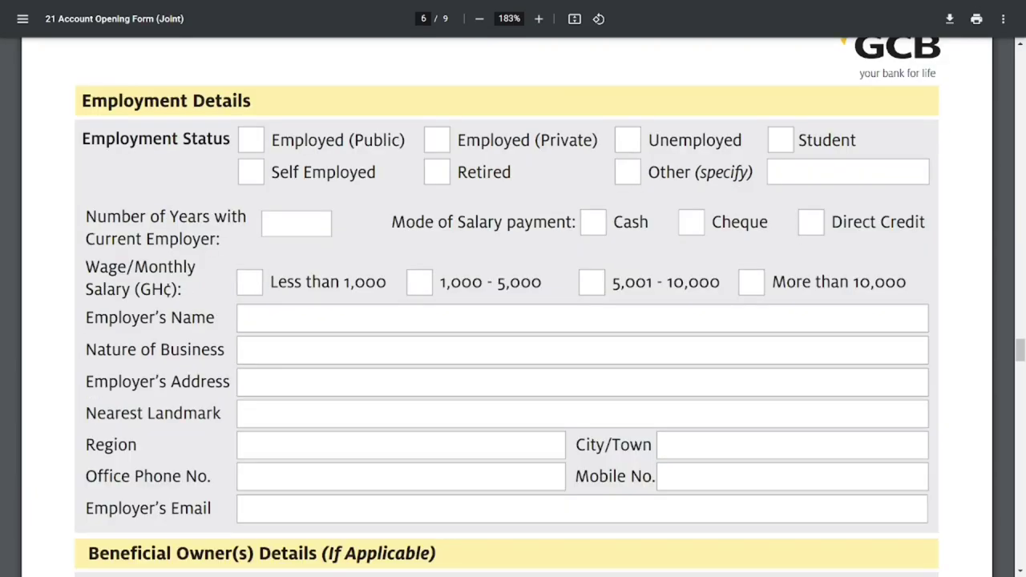
pyautogui.scroll(-6, 513, 307)
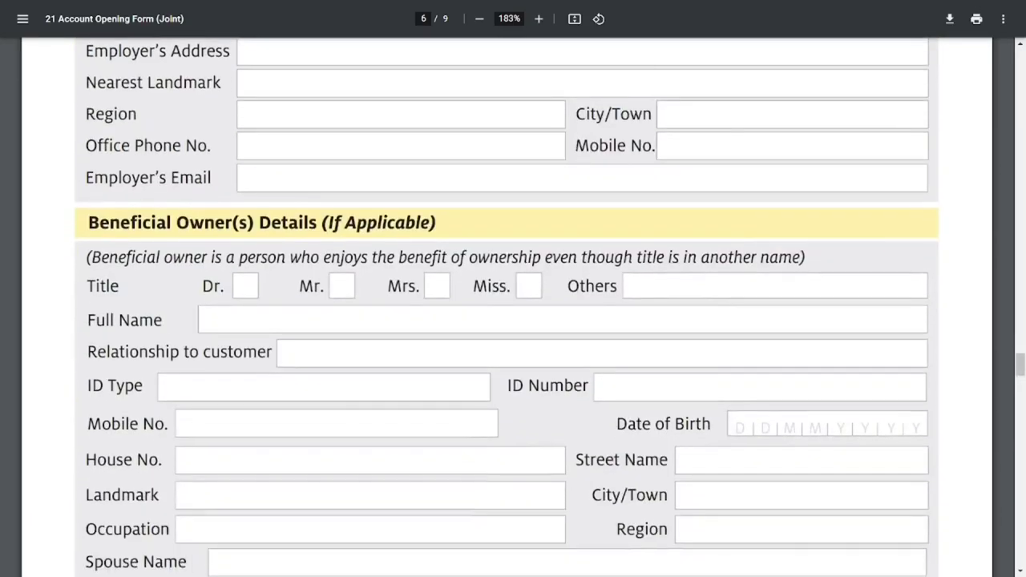
pyautogui.scroll(-1, 506, 307)
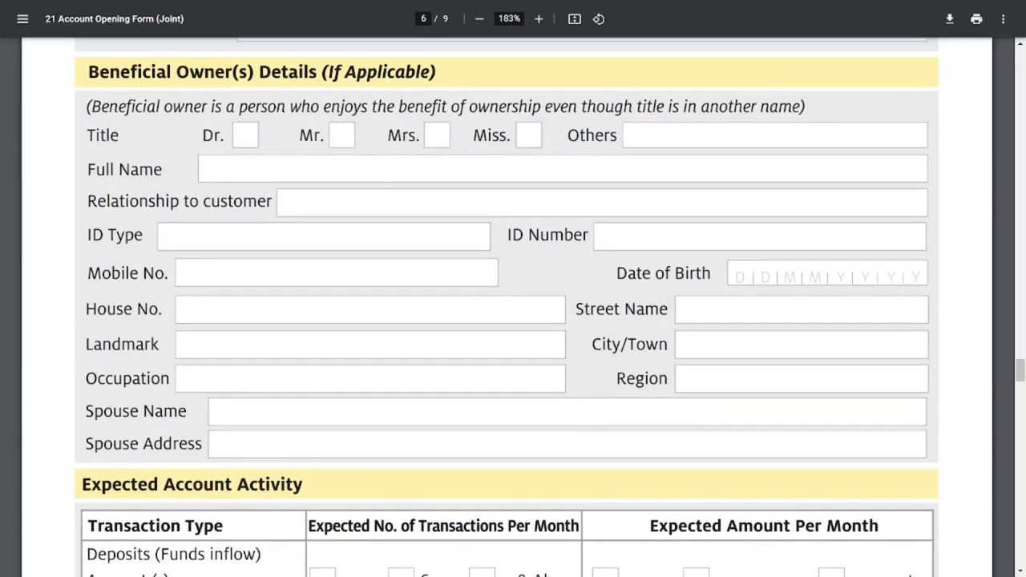
pyautogui.scroll(-5, 513, 307)
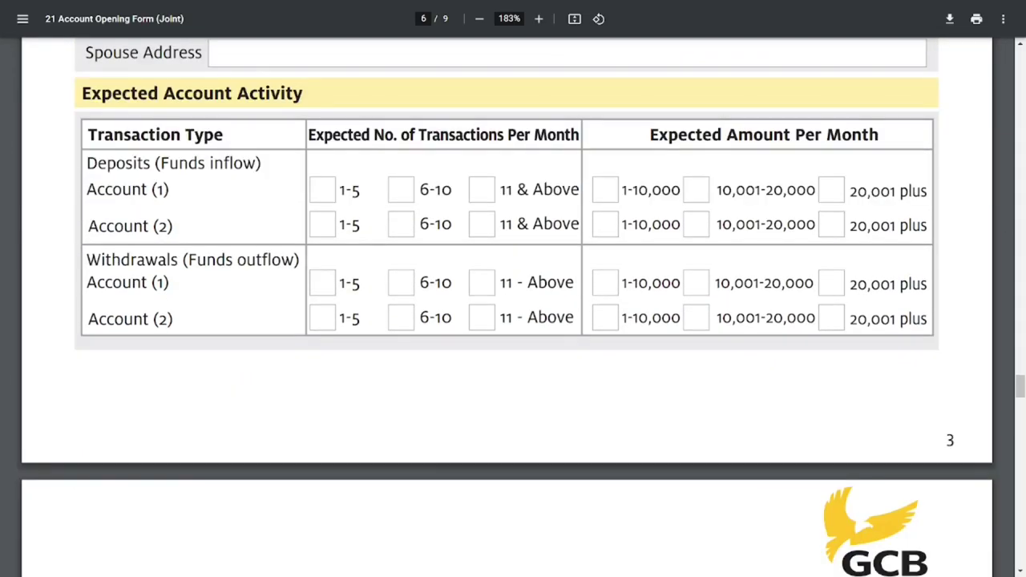
pyautogui.scroll(-10, 513, 306)
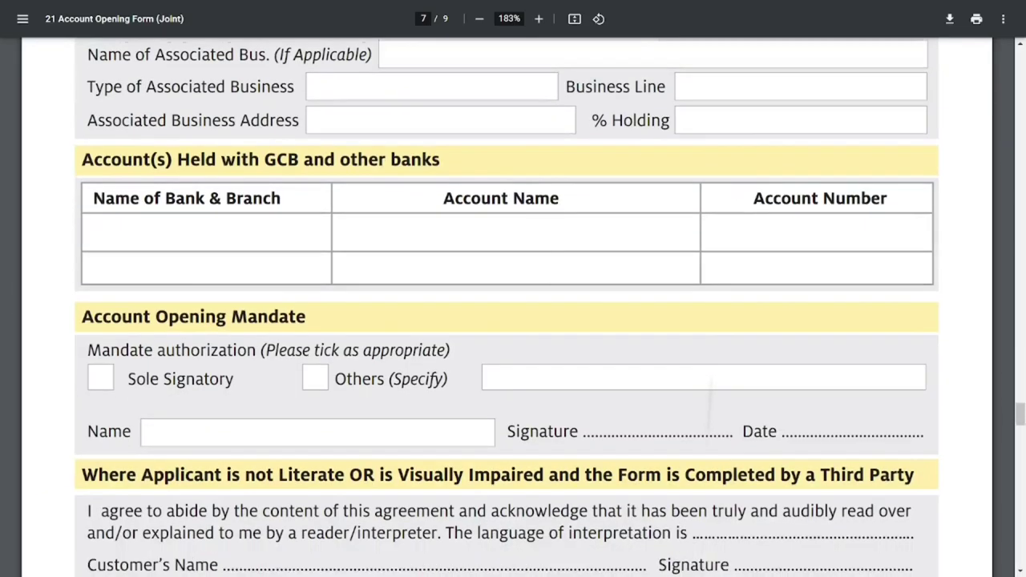
pyautogui.scroll(-1, 513, 307)
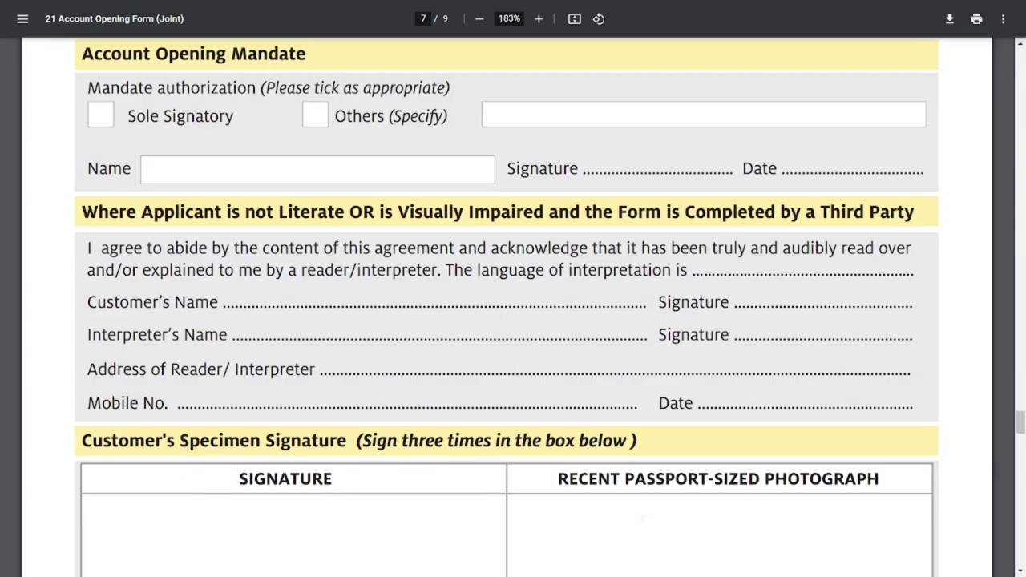
pyautogui.scroll(-4, 310, 218)
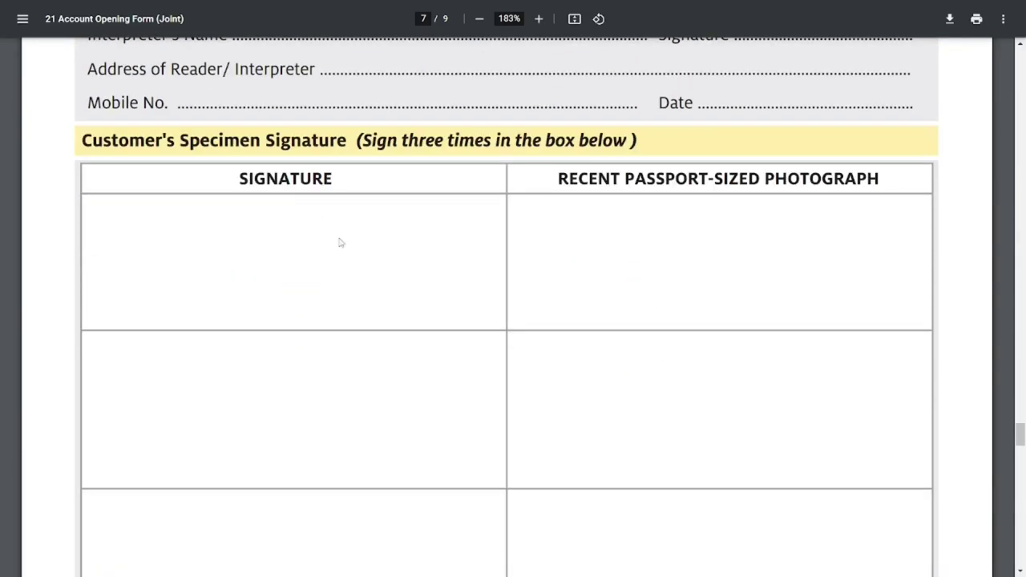
pyautogui.scroll(-1, 356, 306)
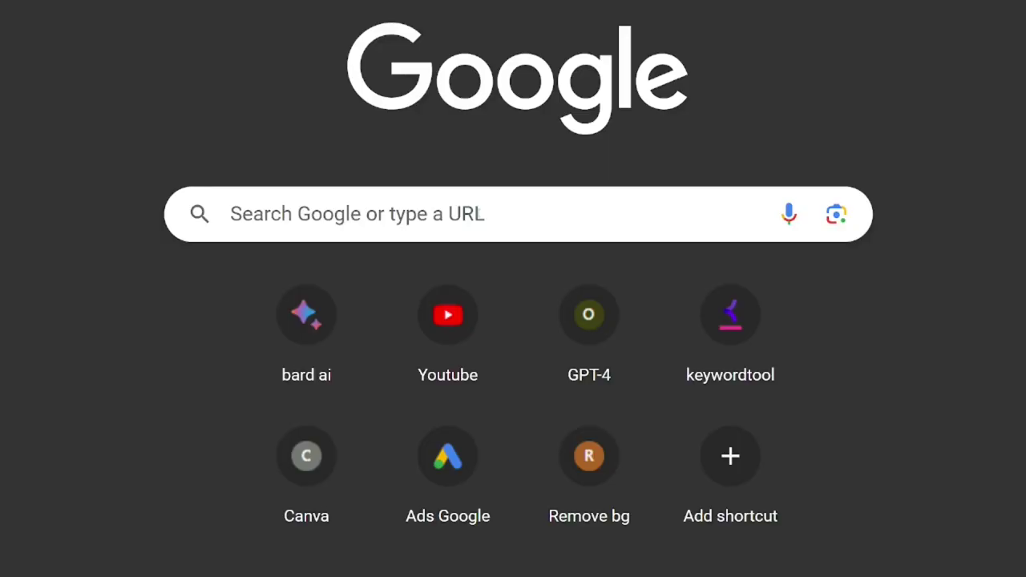
# Step: Search Google for 'adobe pdf converter to word' and open Adobe's Convert PDF to Word page
pyautogui.click(476, 213)
pyautogui.write('ad')
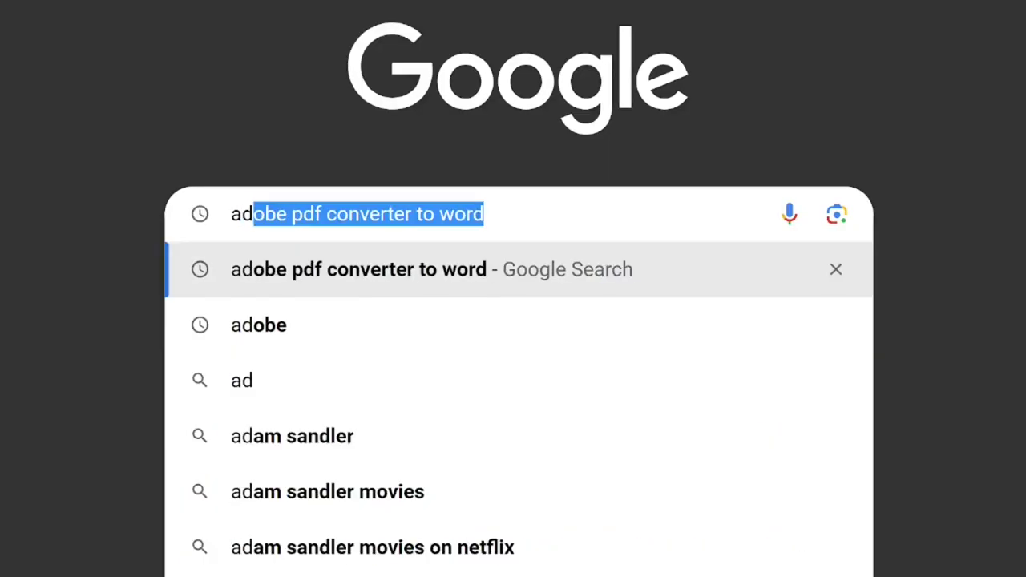
pyautogui.write('o')
pyautogui.press('Return')
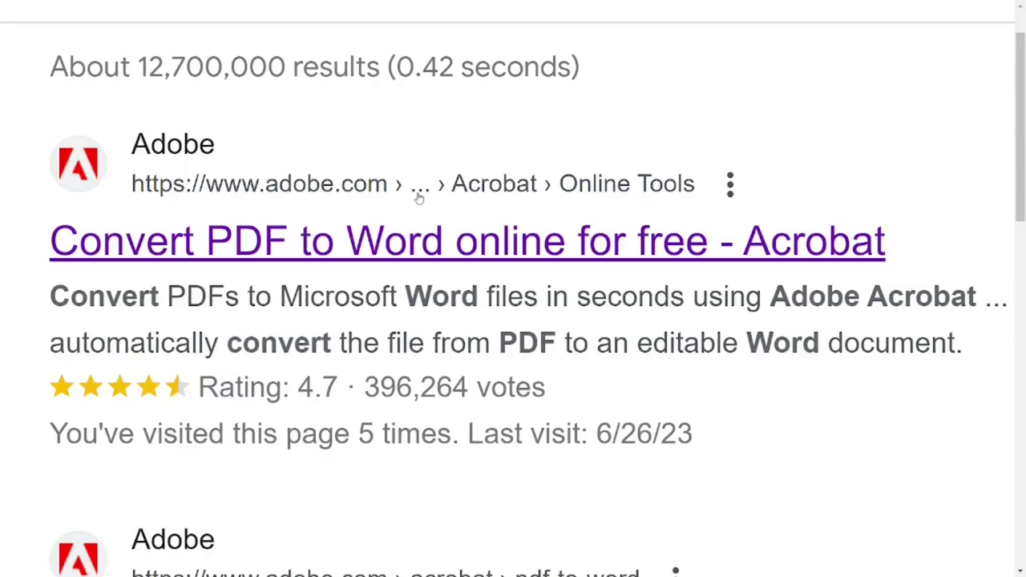
pyautogui.click(192, 156)
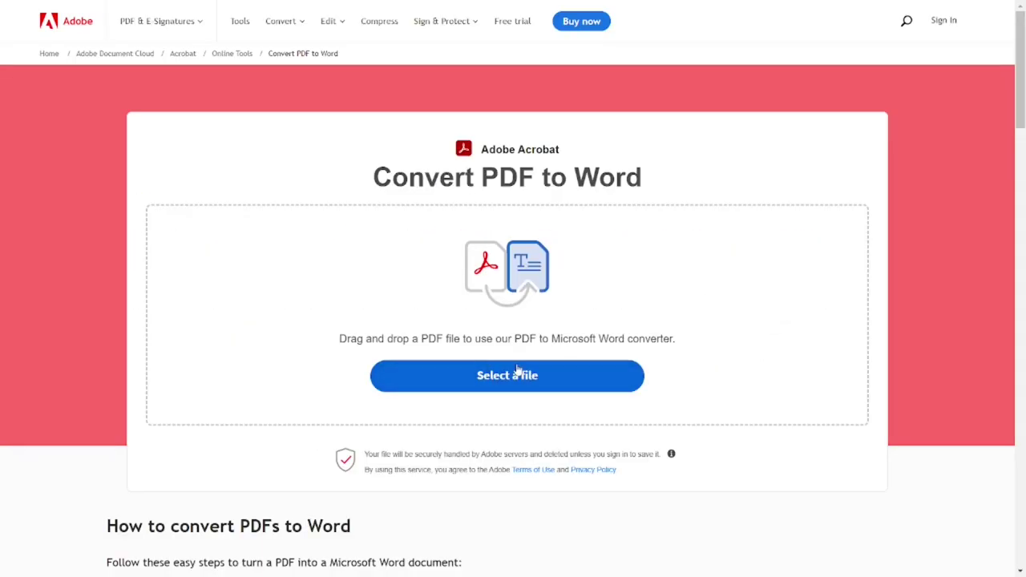
# Step: Upload GCB_Individual_Account_Opening_Form from the our forms folder for conversion to Word
pyautogui.keyDown('ctrl'); pyautogui.scroll(4, 723, 282); pyautogui.keyUp('ctrl')
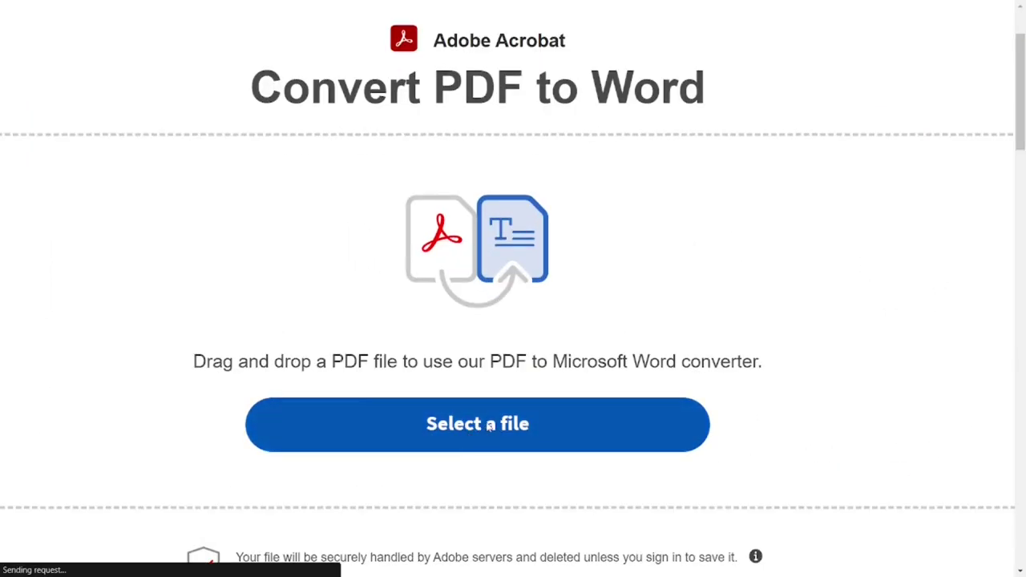
pyautogui.click(490, 425)
pyautogui.click(190, 97)
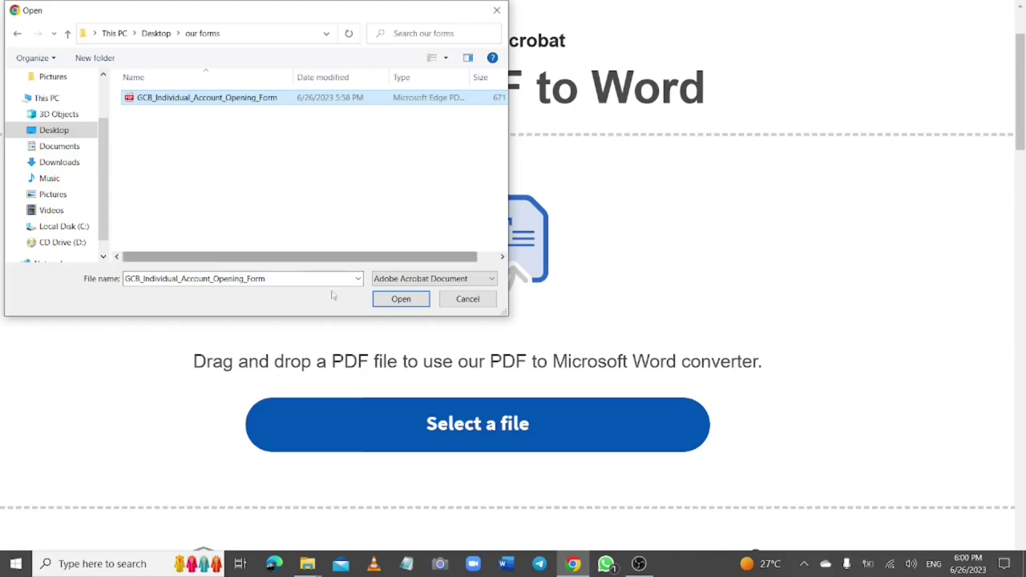
pyautogui.click(387, 301)
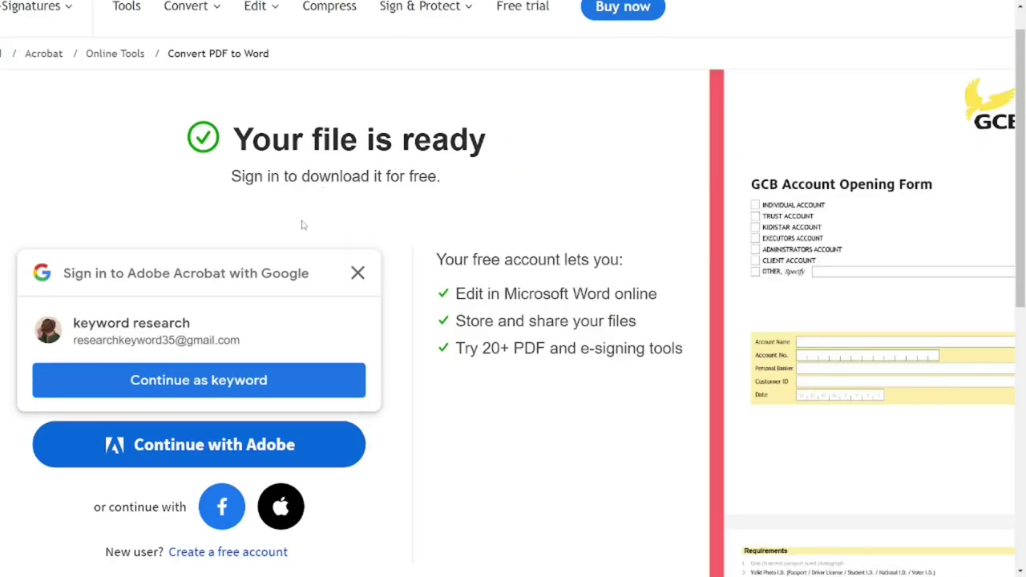
# Step: Sign in with the suggested Google account to unlock the 264 KB DOCX, and zoom back out
pyautogui.moveTo(232, 139); pyautogui.dragTo(494, 151)
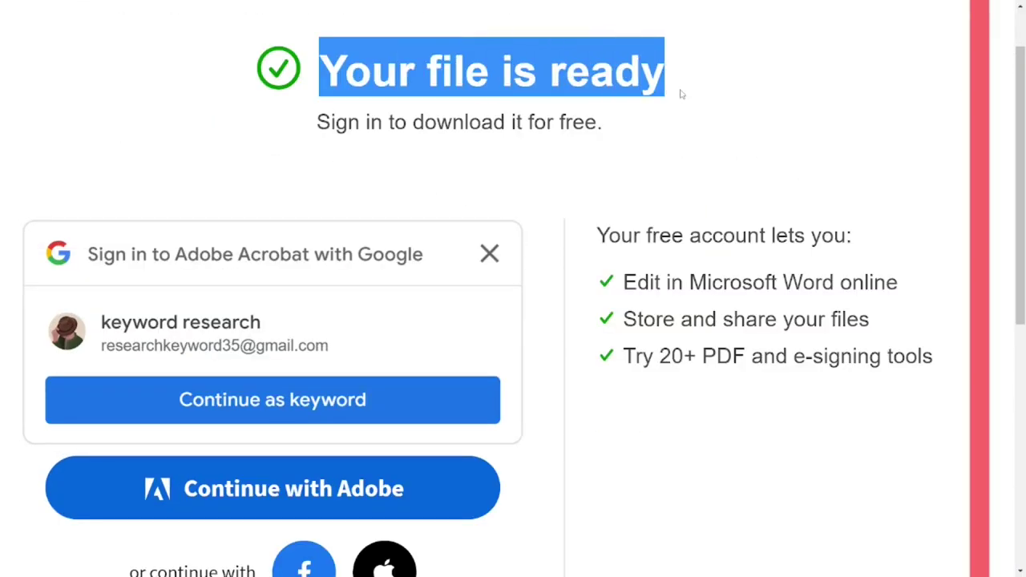
pyautogui.moveTo(231, 177); pyautogui.dragTo(438, 171)
pyautogui.click(663, 133)
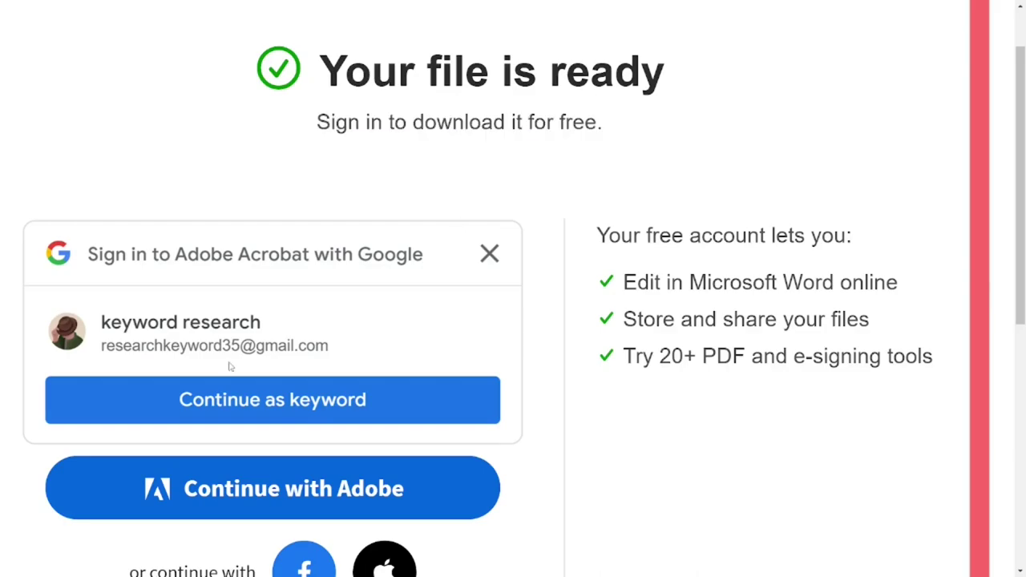
pyautogui.click(310, 407)
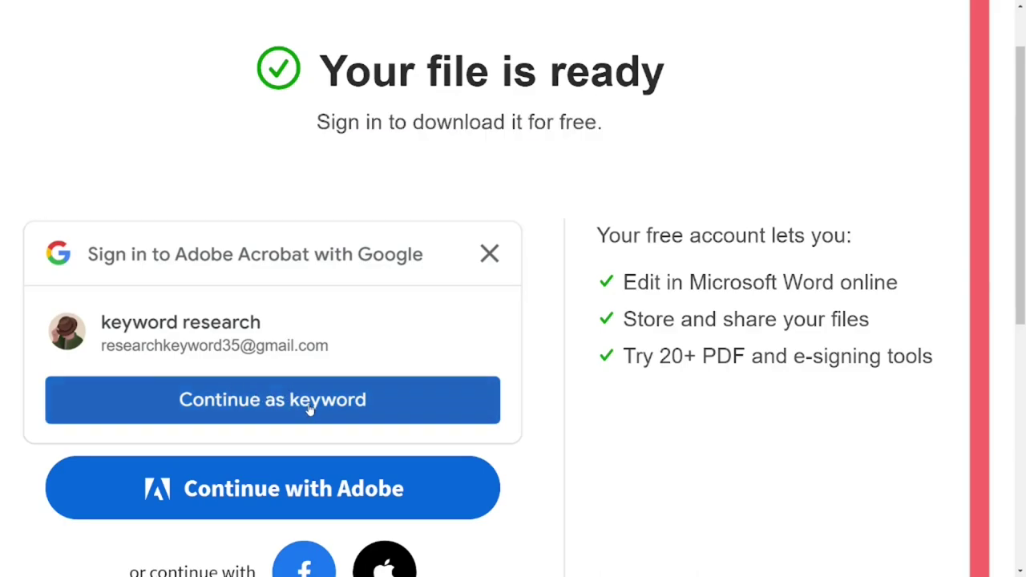
pyautogui.hotkey('ctrl', '-')
pyautogui.hotkey('ctrl', '-')
pyautogui.hotkey('ctrl', '-')
pyautogui.hotkey('ctrl', '-')
pyautogui.hotkey('ctrl', '-')
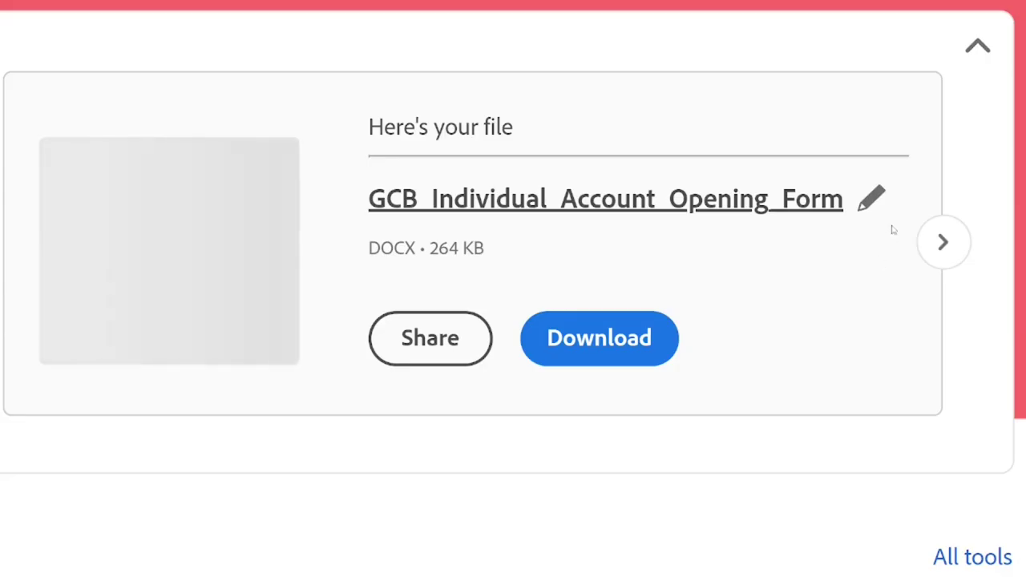
# Step: Download the converted DOCX and open it in Word from the our forms folder
pyautogui.click(594, 340)
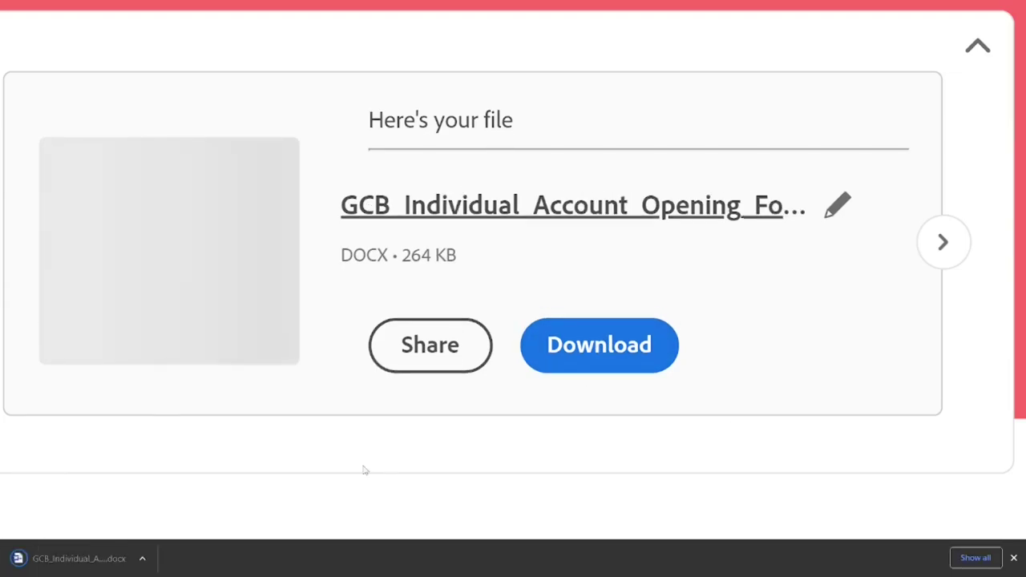
pyautogui.click(142, 558)
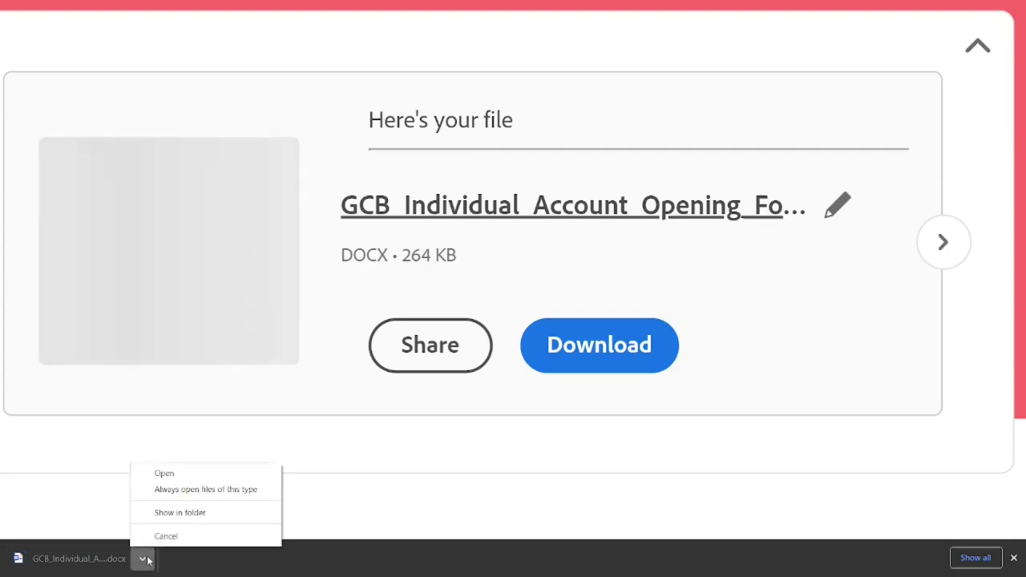
pyautogui.click(180, 512)
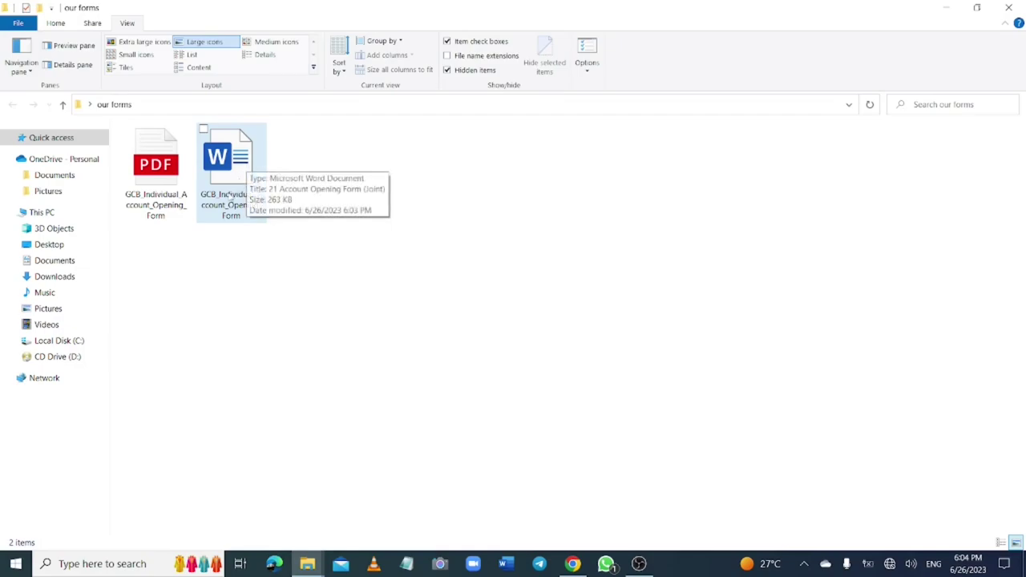
pyautogui.doubleClick(239, 160)
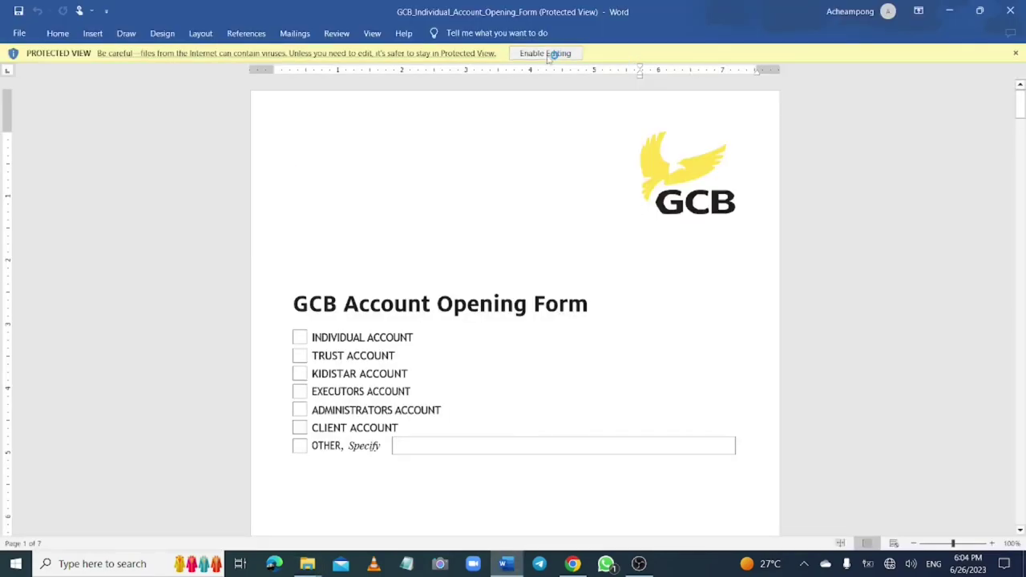
# Step: Enable editing and enter 'FOR MY COMPANY' in capitals in the OTHER, Specify box
pyautogui.click(549, 53)
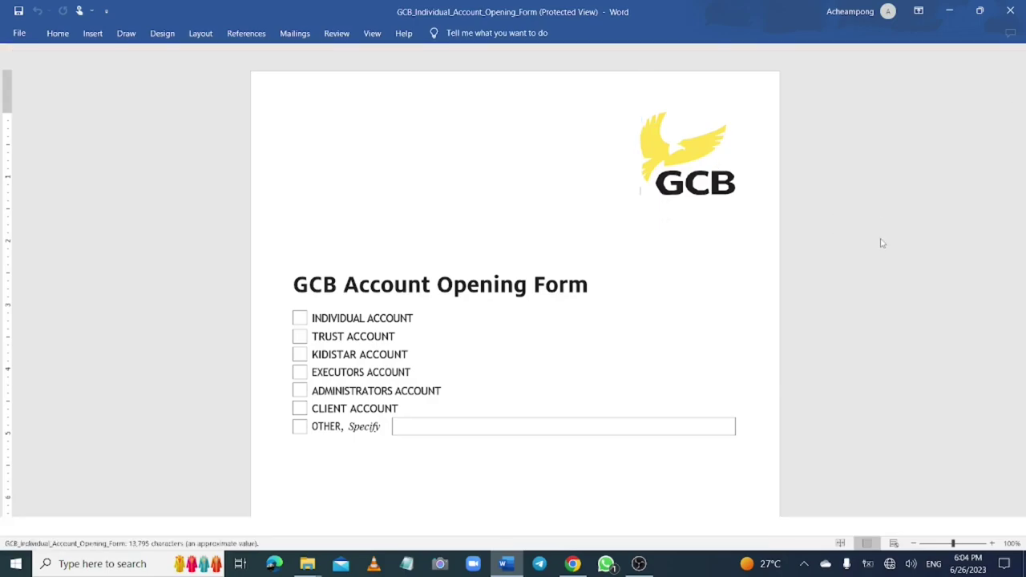
pyautogui.scroll(-3, 513, 320)
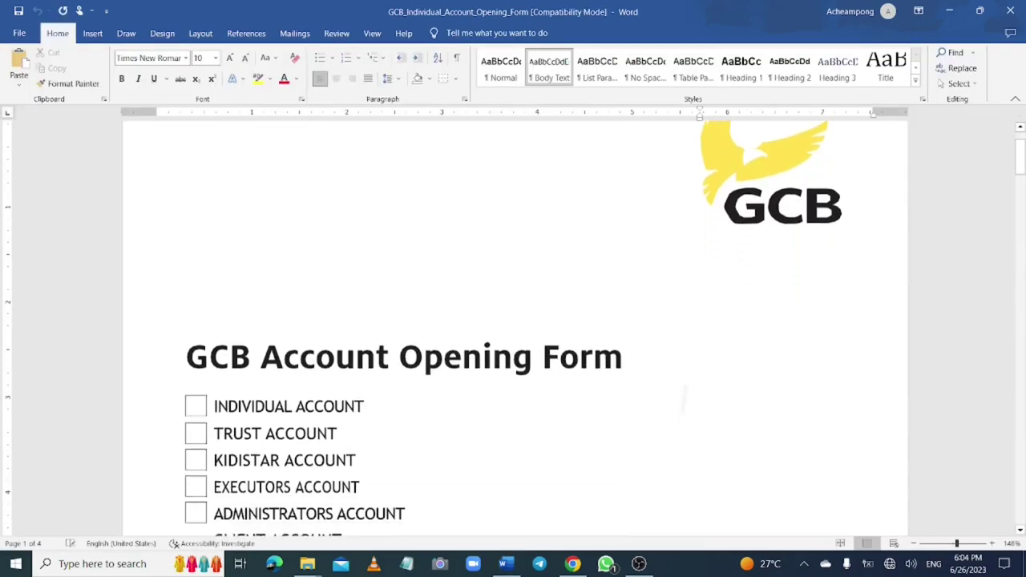
pyautogui.write('Fo')
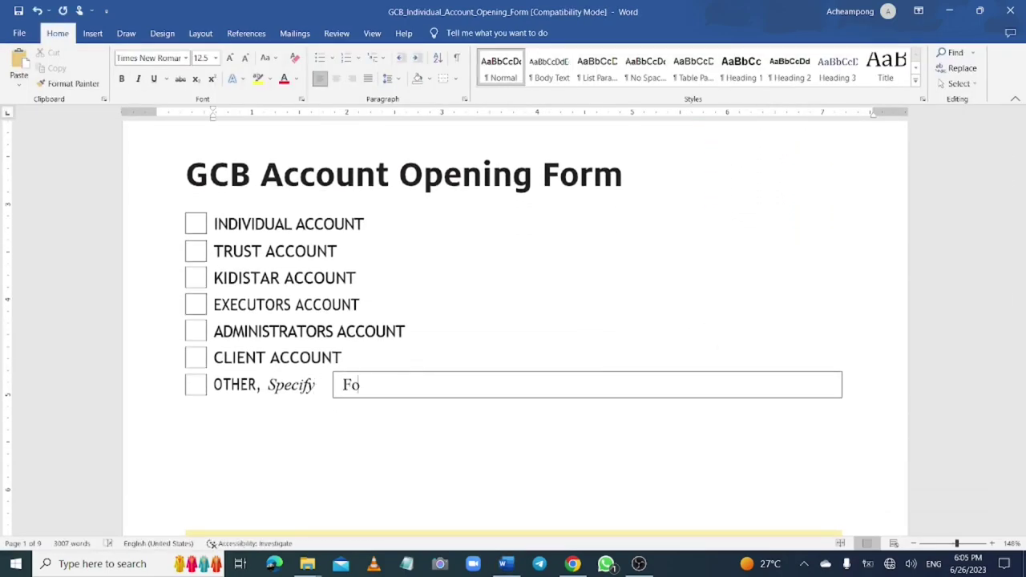
pyautogui.write('r my company')
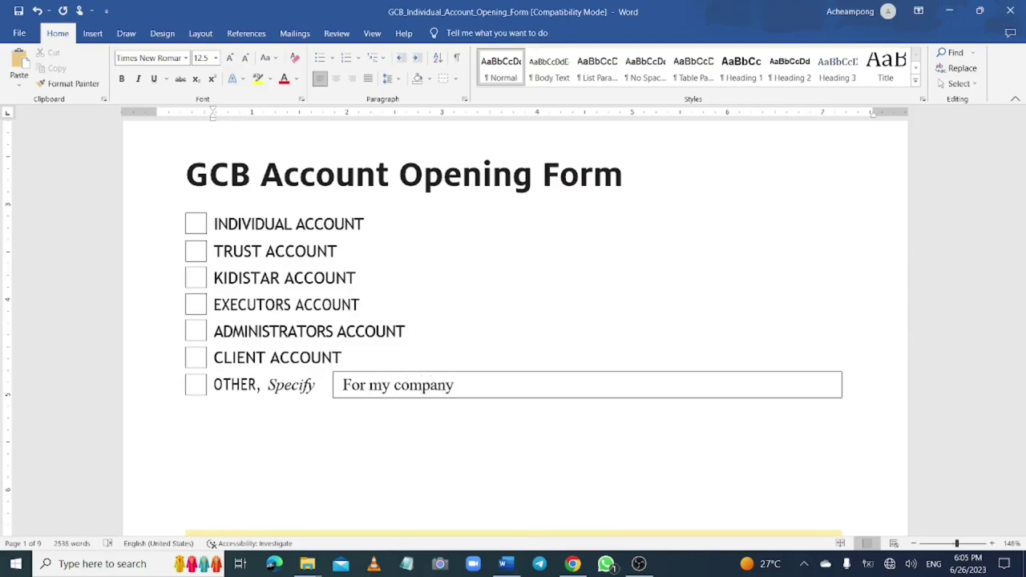
pyautogui.moveTo(454, 384); pyautogui.dragTo(343, 385)
pyautogui.hotkey('shift', 'F3')
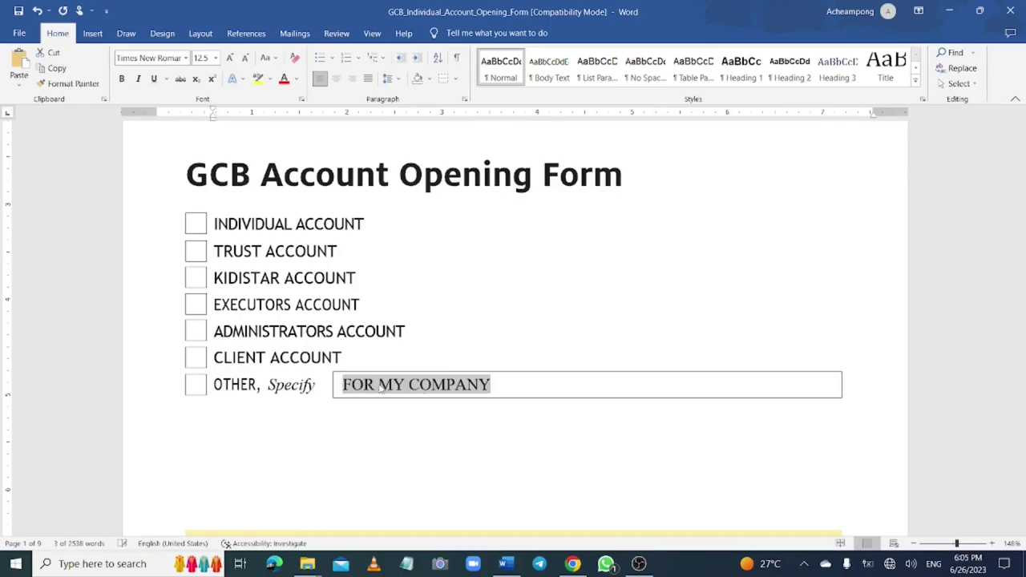
pyautogui.click(521, 423)
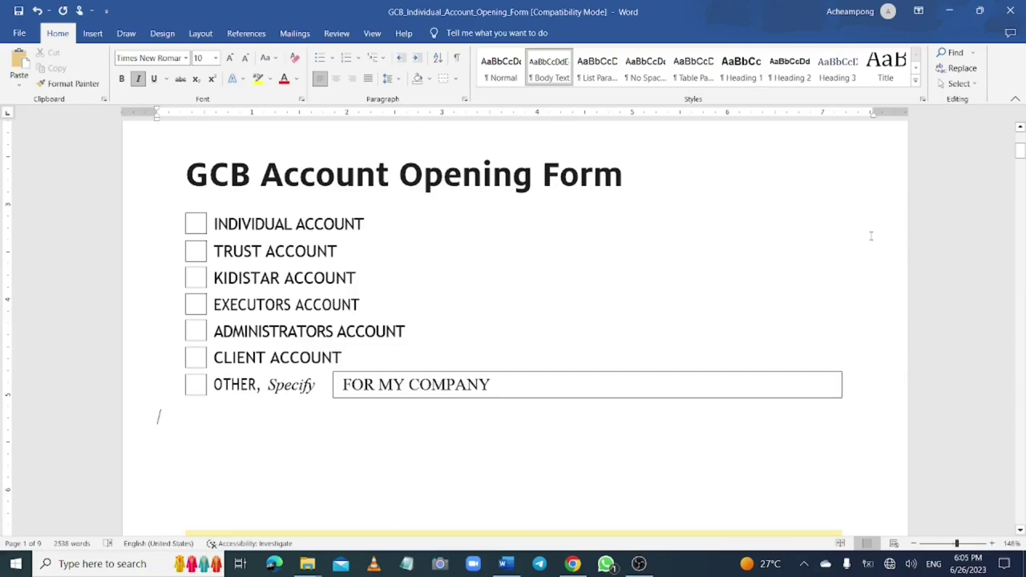
# Step: Enter the applicant's surname in the Personal Details Surname box, in capitals at a larger size
pyautogui.scroll(-15, 870, 236)
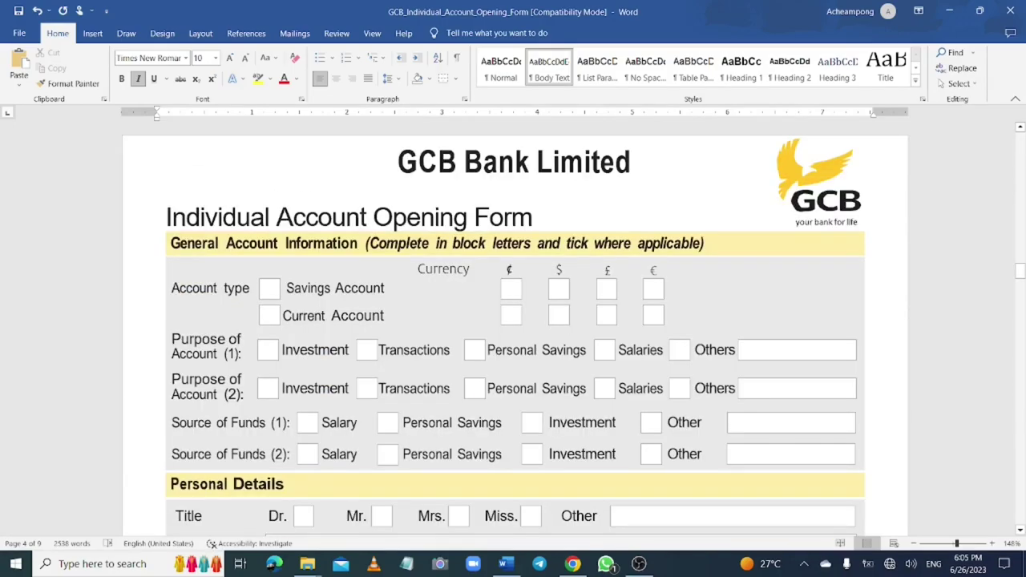
pyautogui.scroll(-5, 513, 320)
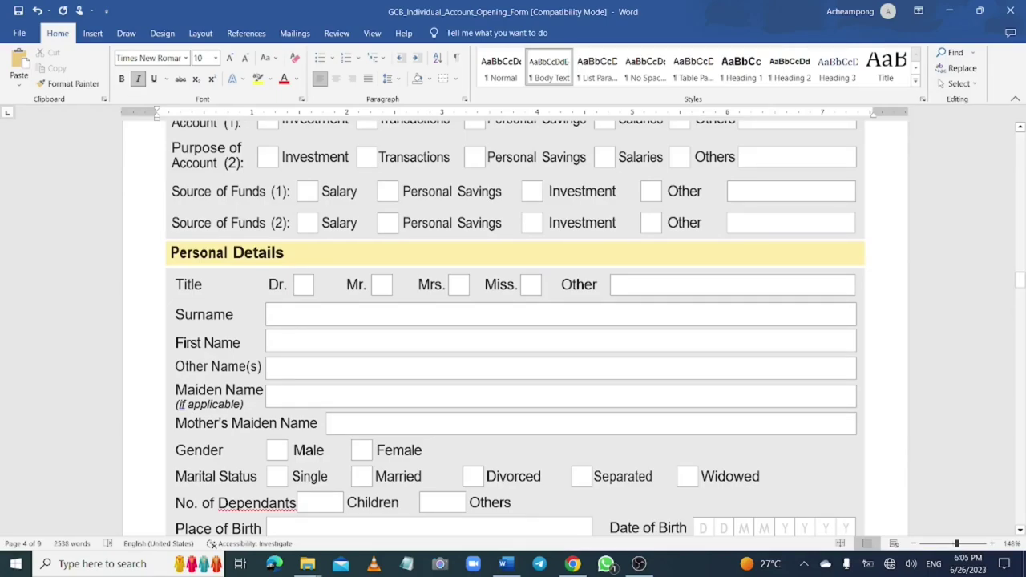
pyautogui.click(297, 316)
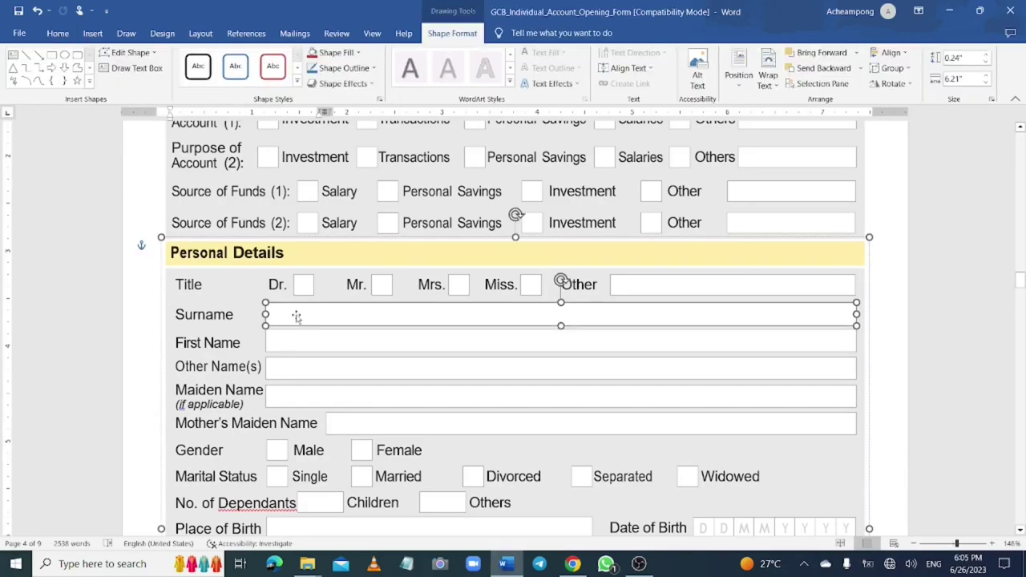
pyautogui.rightClick(296, 318)
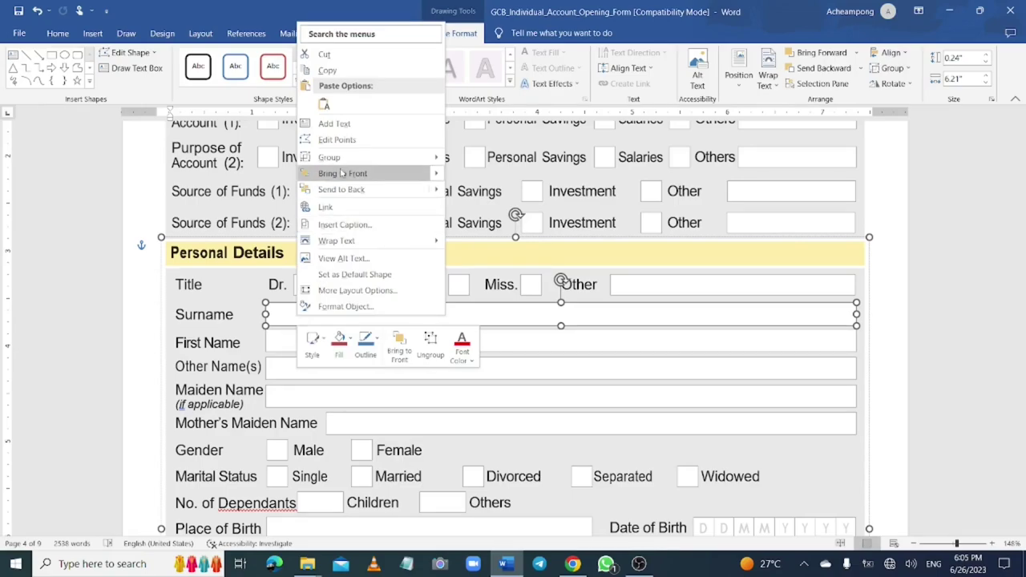
pyautogui.click(355, 125)
pyautogui.write('Boateng')
pyautogui.hotkey('shift', 'Left')
pyautogui.hotkey('shift', 'Left')
pyautogui.hotkey('shift', 'Left')
pyautogui.hotkey('shift', 'Left')
pyautogui.hotkey('shift', 'Left')
pyautogui.hotkey('shift', 'Left')
pyautogui.hotkey('shift', 'Left')
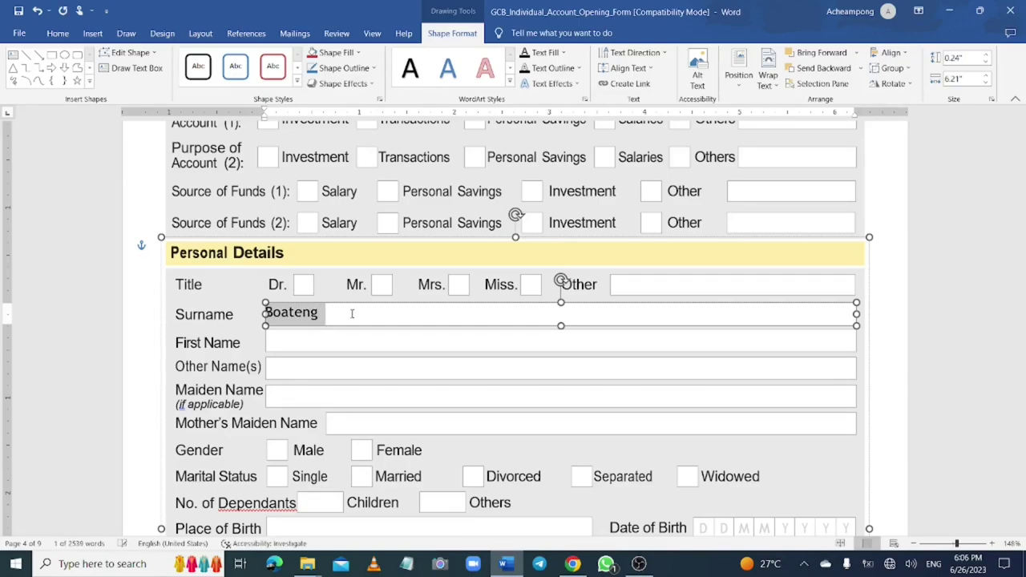
pyautogui.hotkey('shift', 'F3')
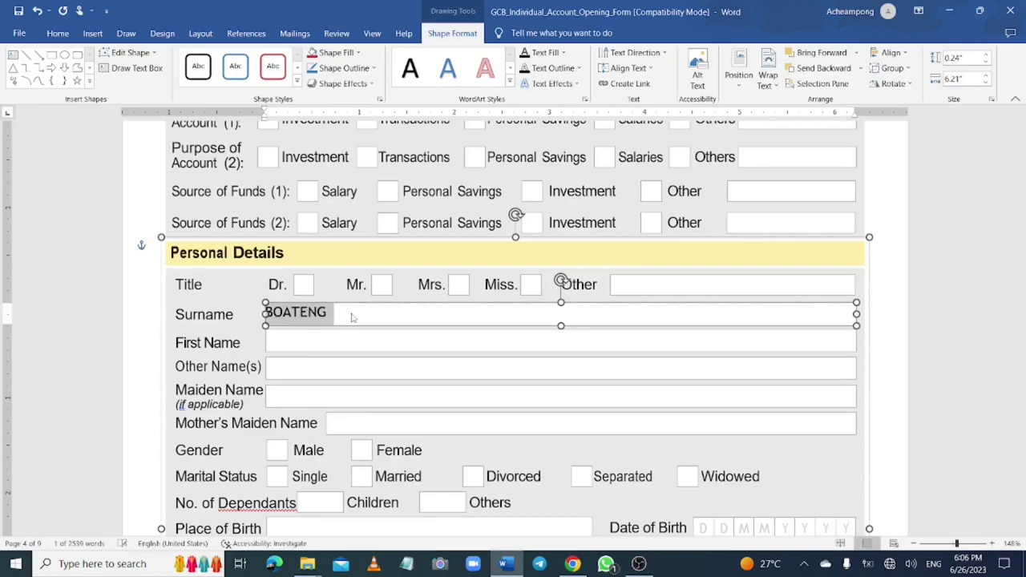
pyautogui.hotkey('ctrl', 'shift', '.')
pyautogui.hotkey('ctrl', 'shift', '.')
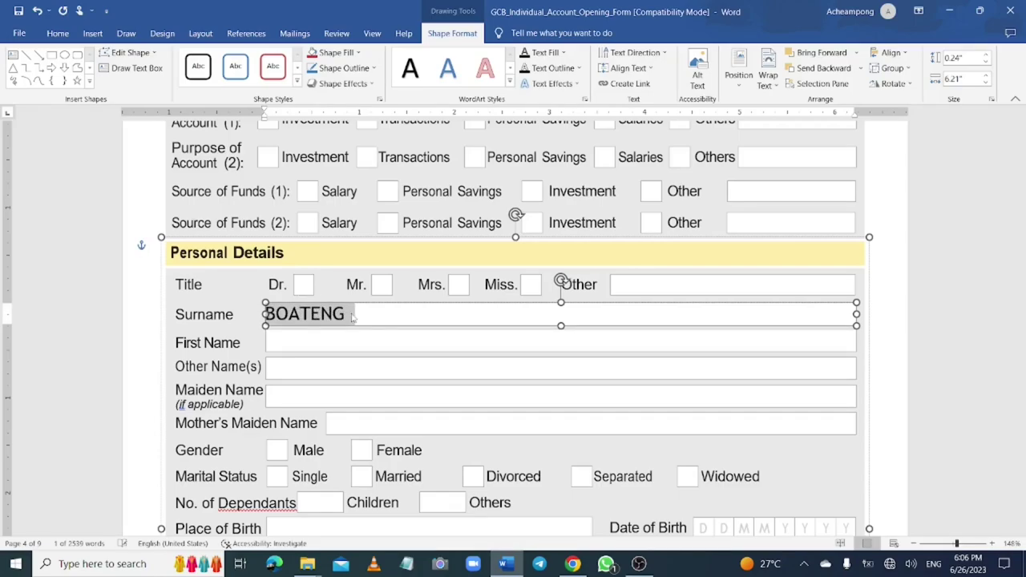
pyautogui.click(779, 253)
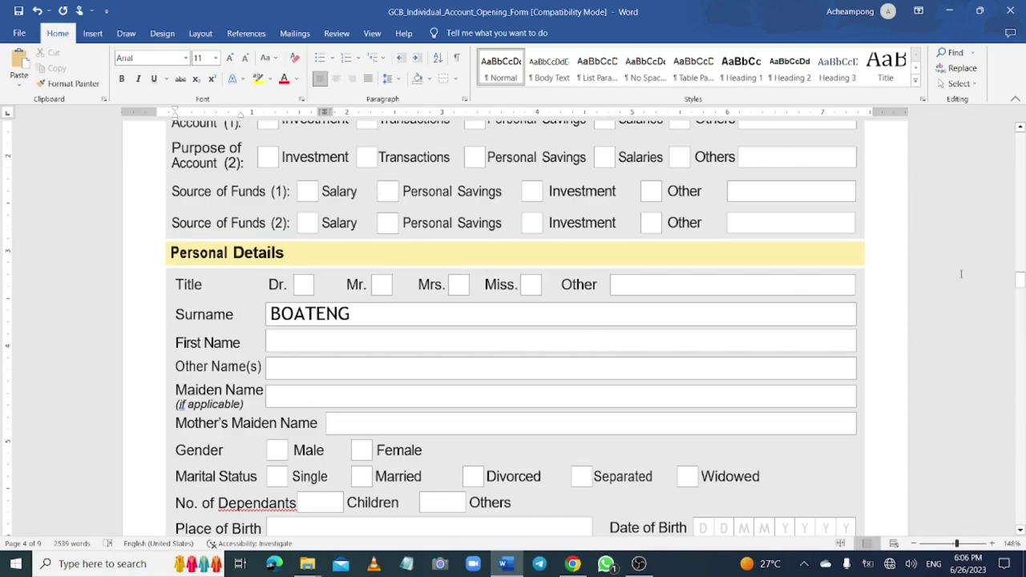
# Step: Save the form as the PDF 'GCB completed forms' in the our forms folder
pyautogui.click(20, 33)
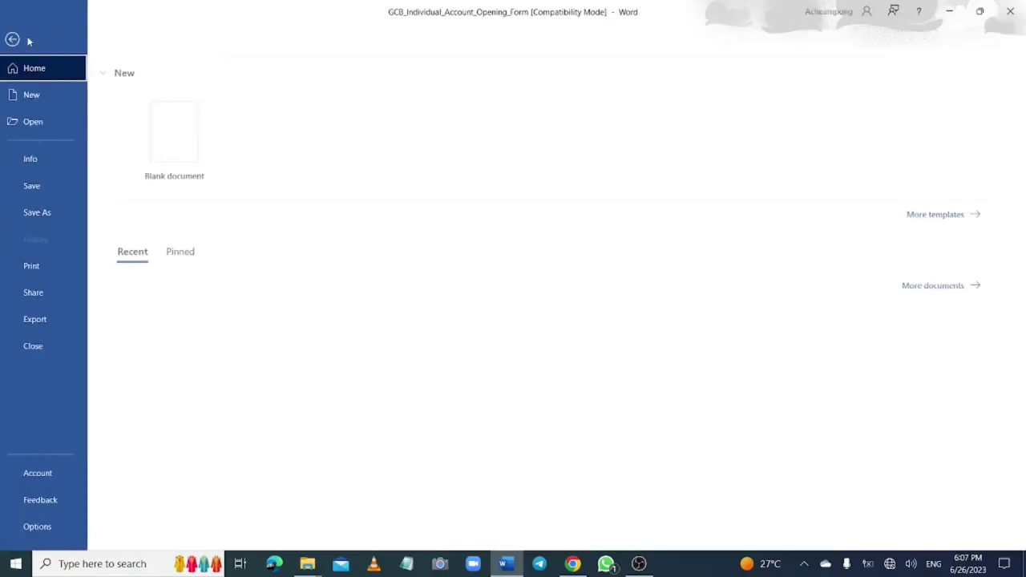
pyautogui.click(48, 212)
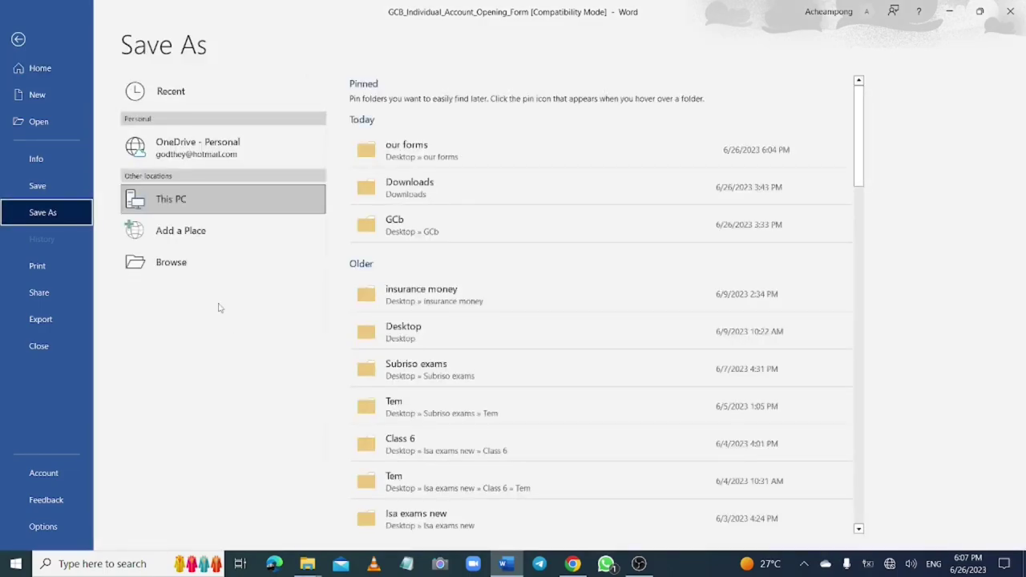
pyautogui.click(212, 274)
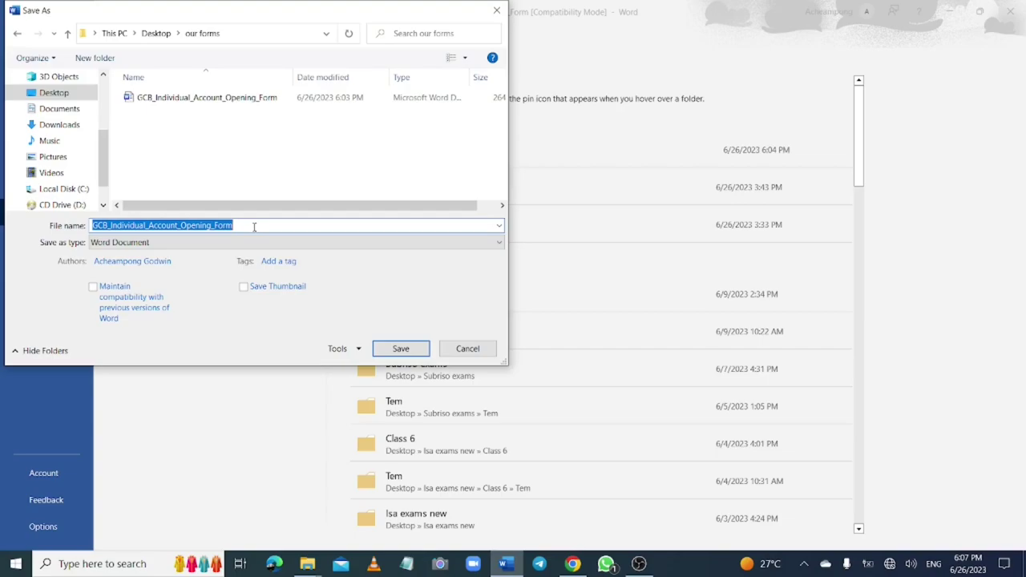
pyautogui.write('GCB completed forms')
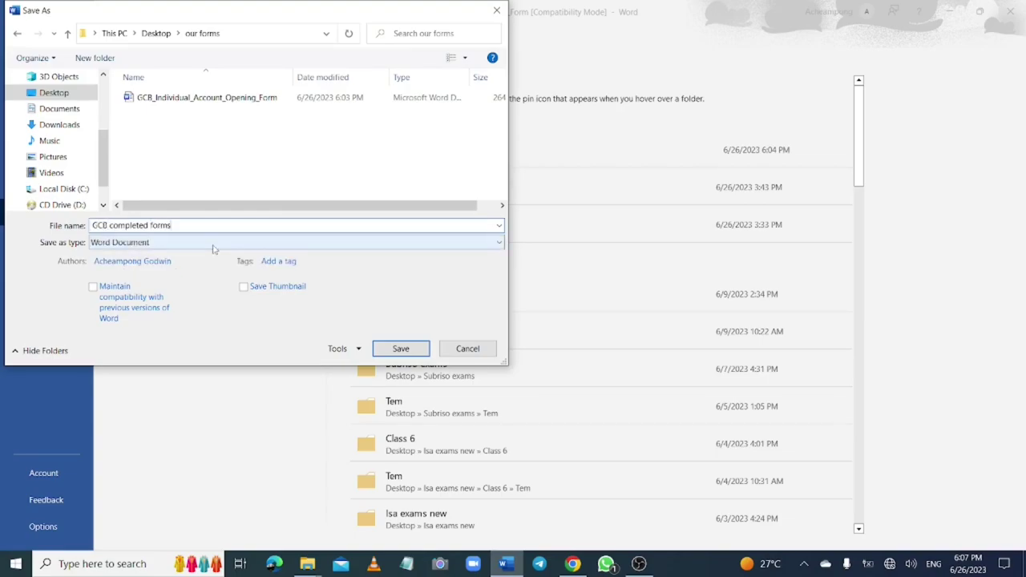
pyautogui.click(213, 242)
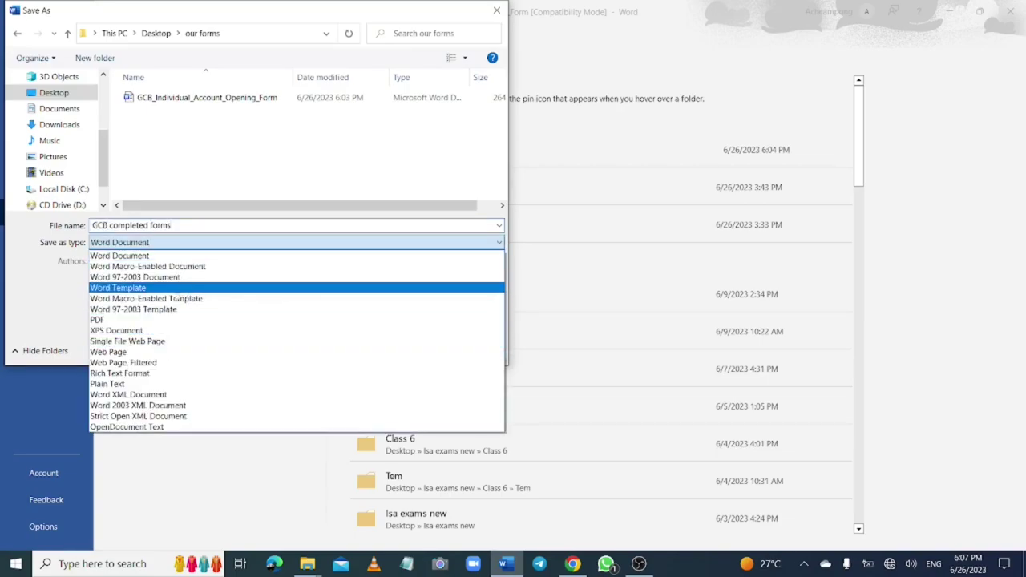
pyautogui.click(164, 321)
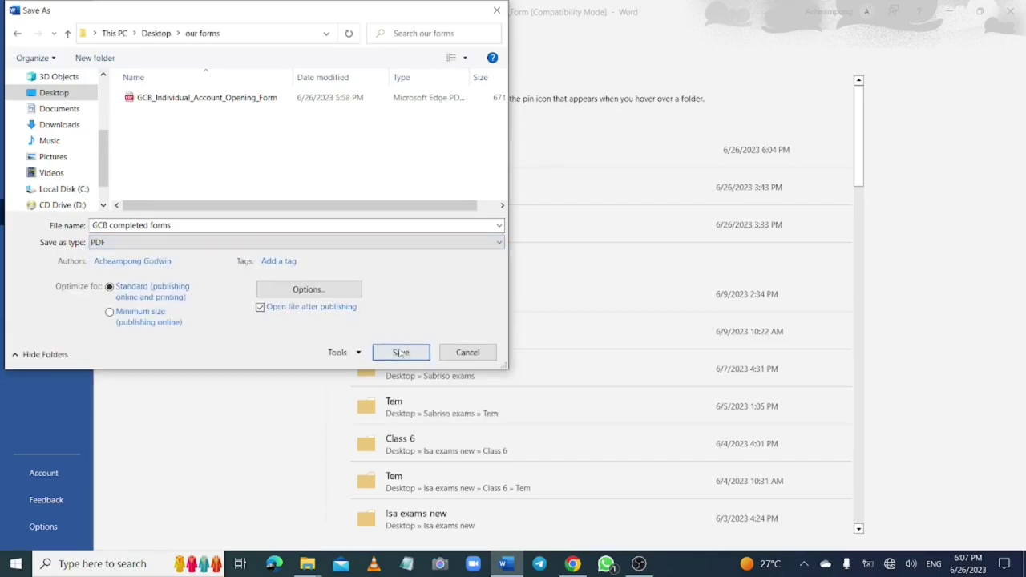
pyautogui.click(401, 351)
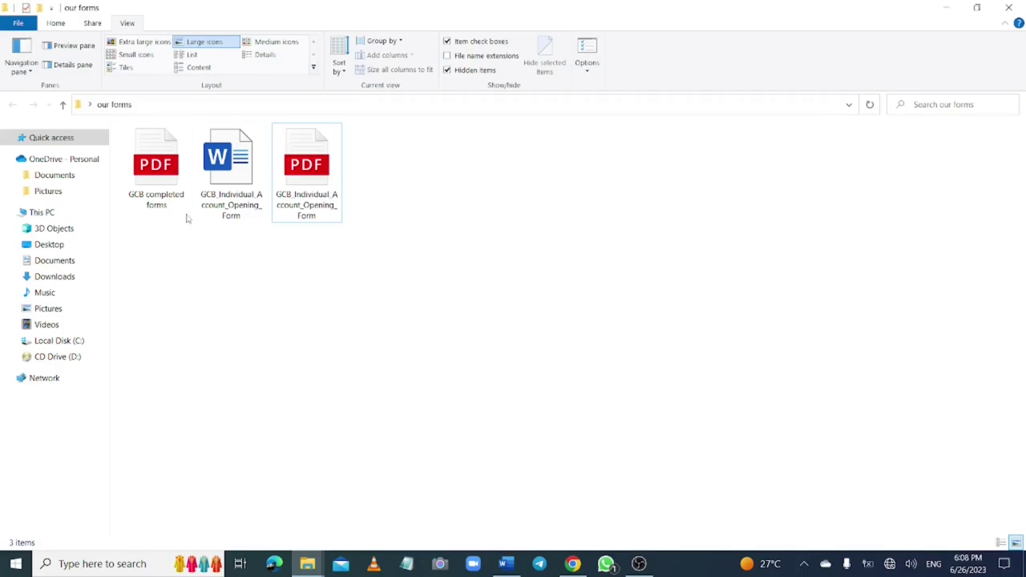
pyautogui.click(165, 180)
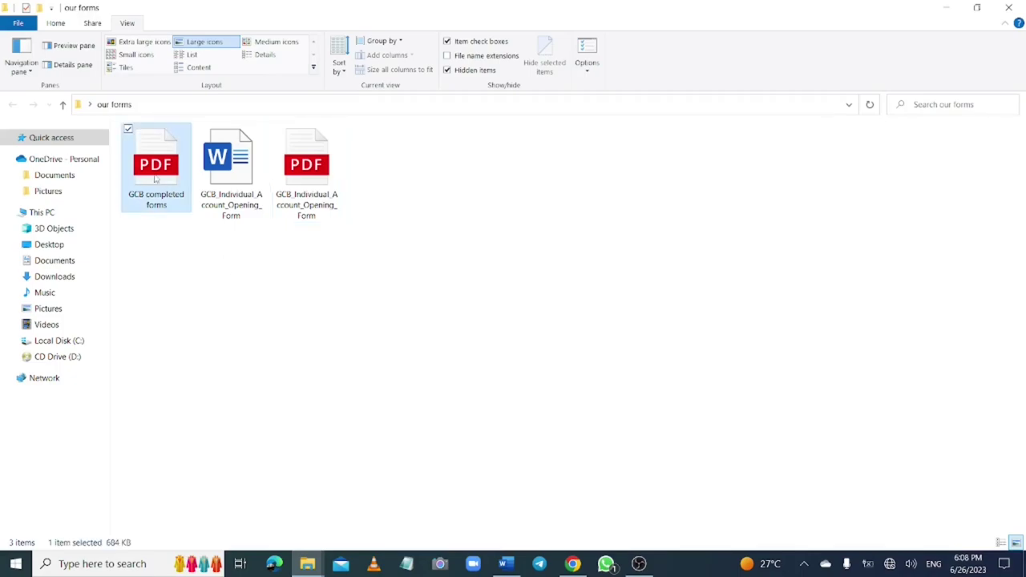